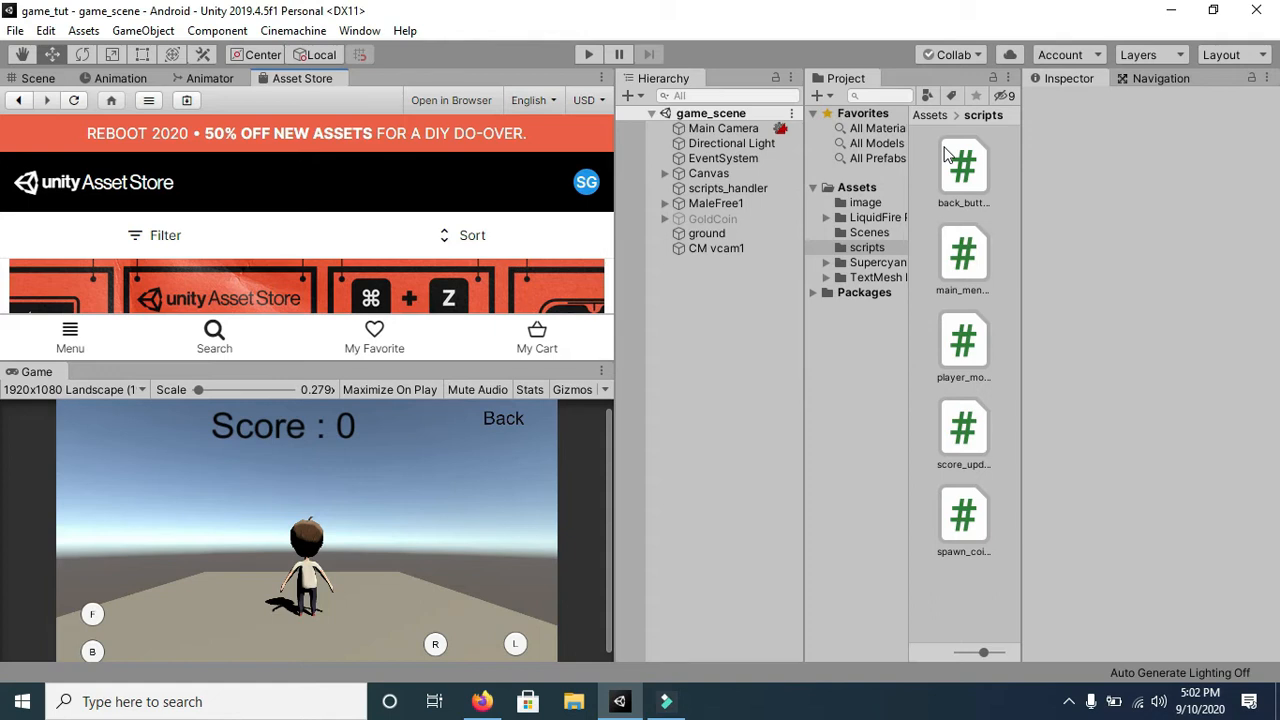
Search the Asset Store for particle effects and sort the results by Price (Low to High)
{"action": "left_click", "coordinate": [212, 333]}
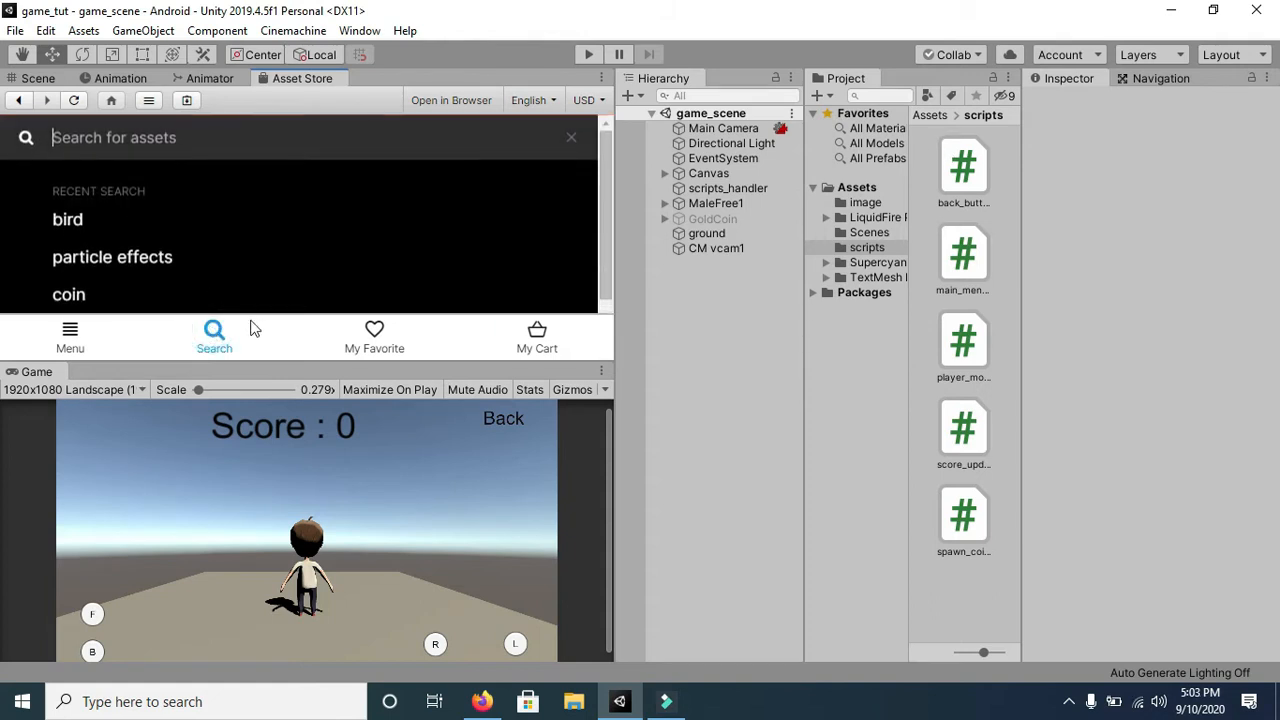
{"action": "left_click", "coordinate": [148, 257]}
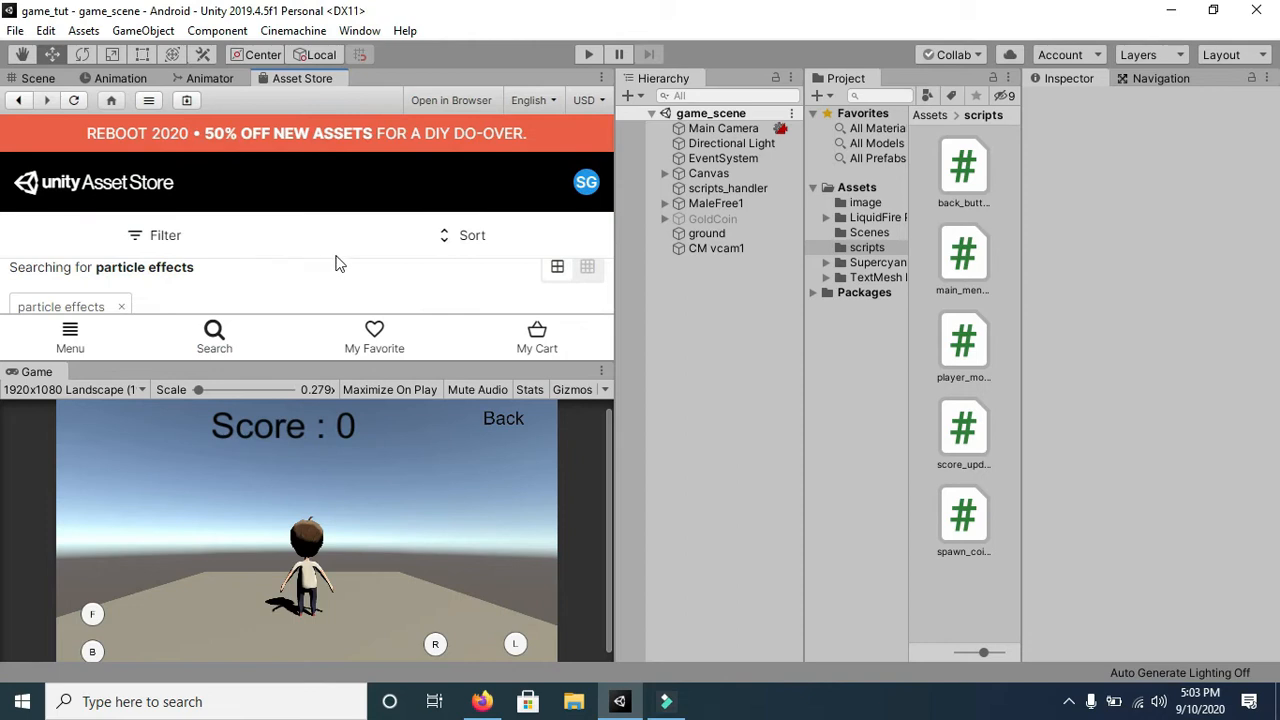
{"action": "left_click", "coordinate": [471, 238]}
{"action": "scroll", "coordinate": [247, 278], "scroll_direction": "down", "scroll_amount": 3}
{"action": "left_click", "coordinate": [57, 274]}
{"action": "scroll", "coordinate": [466, 275], "scroll_direction": "down", "scroll_amount": 4}
{"action": "scroll", "coordinate": [466, 276], "scroll_direction": "down", "scroll_amount": 4}
{"action": "scroll", "coordinate": [257, 253], "scroll_direction": "up", "scroll_amount": 8}
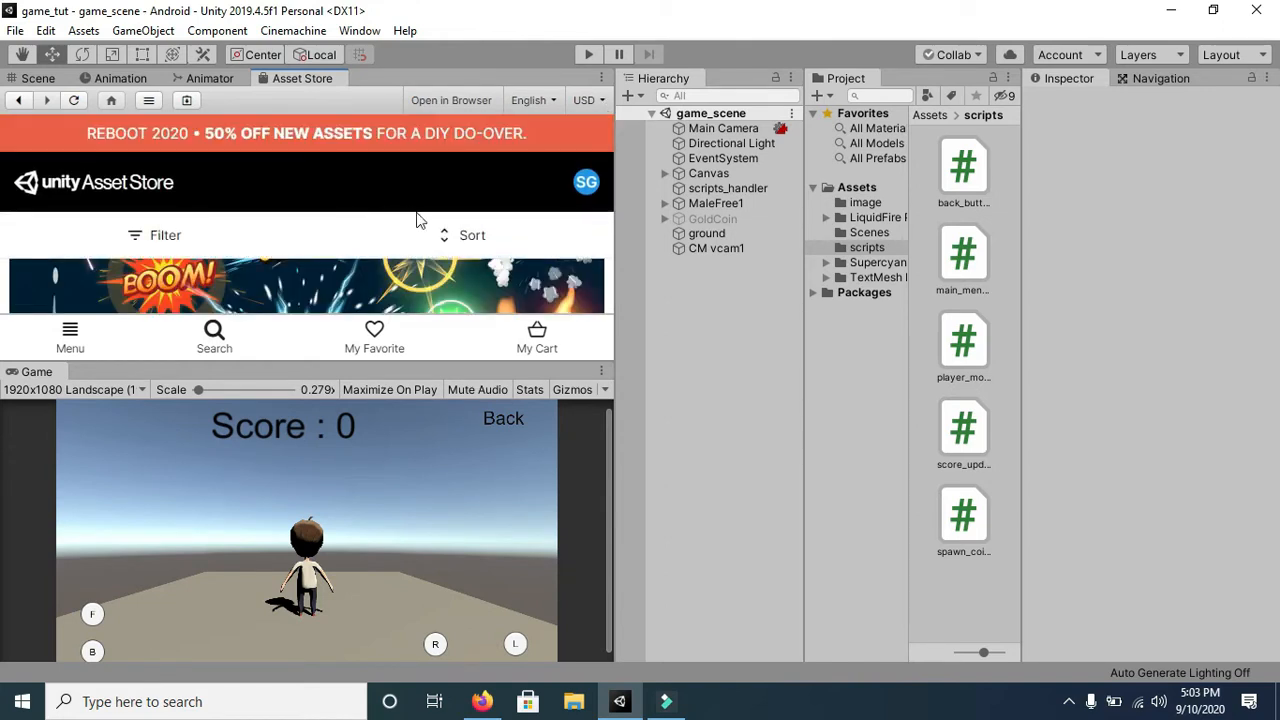
{"action": "left_click", "coordinate": [445, 238]}
{"action": "scroll", "coordinate": [104, 291], "scroll_direction": "down", "scroll_amount": 3}
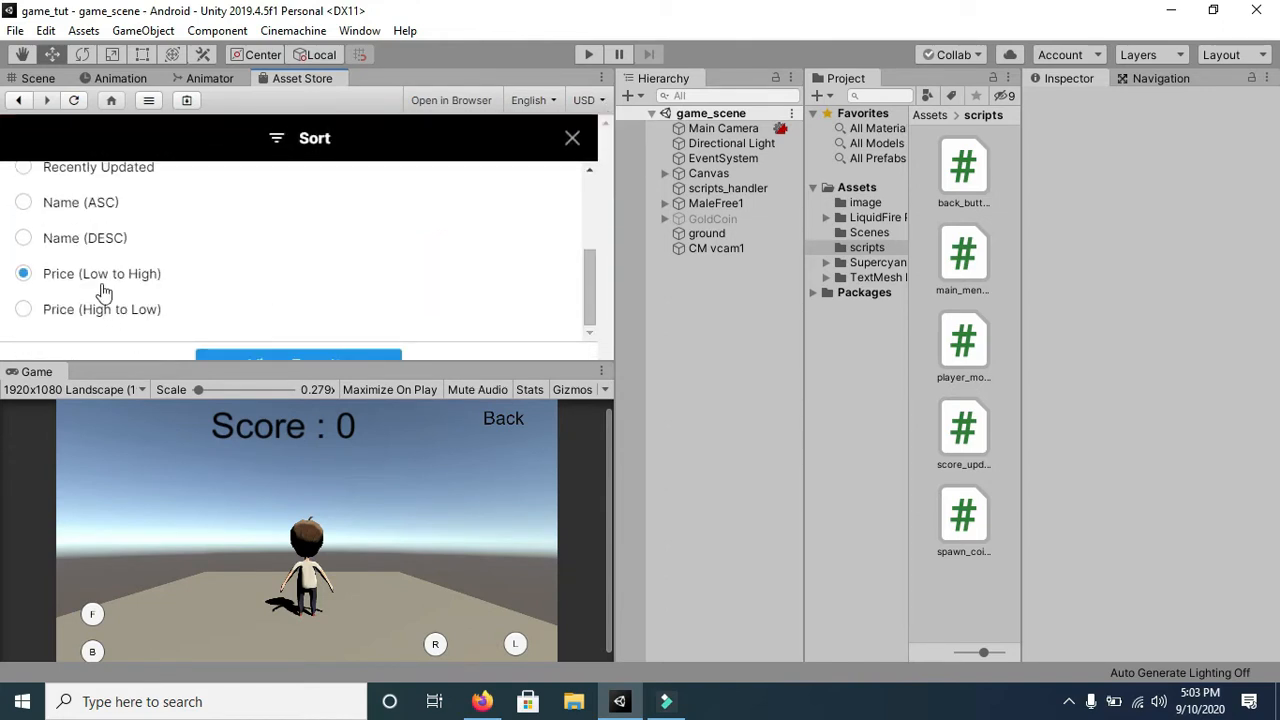
{"action": "left_click", "coordinate": [284, 355]}
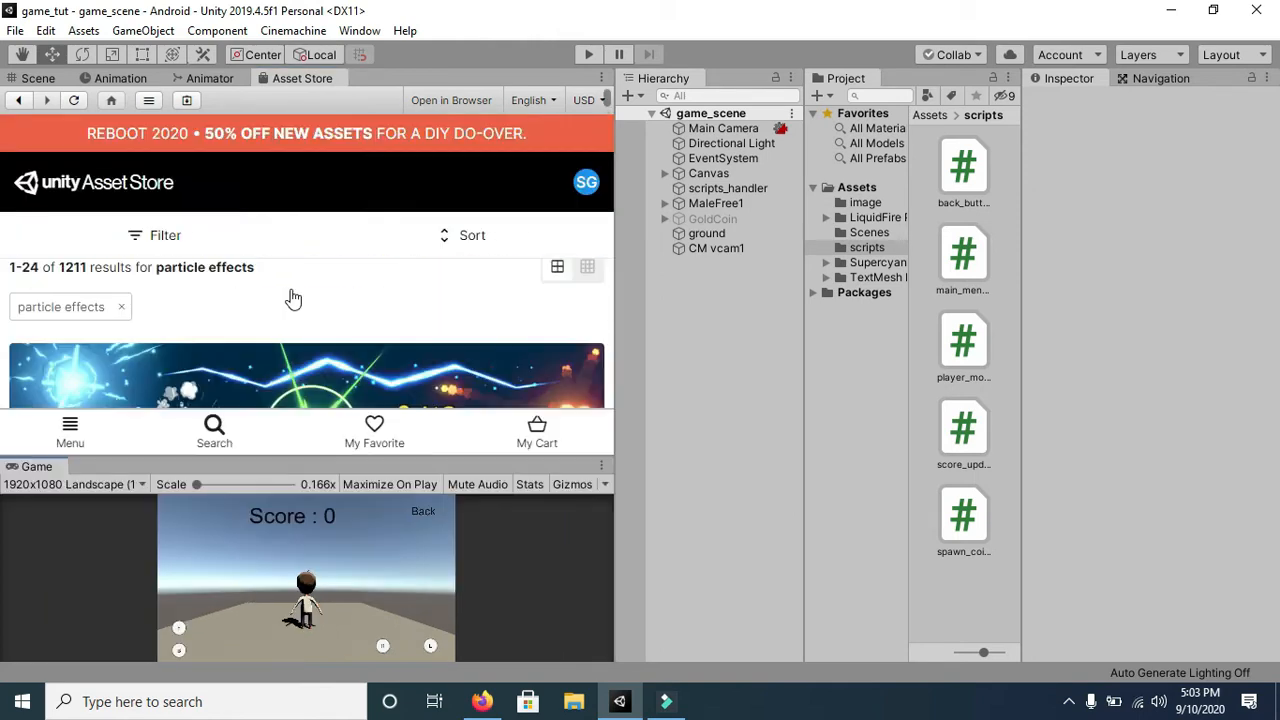
Find the free Starter Particle Pack among the results and open its asset page
{"action": "scroll", "coordinate": [293, 299], "scroll_direction": "down", "scroll_amount": 5}
{"action": "scroll", "coordinate": [293, 299], "scroll_direction": "down", "scroll_amount": 10}
{"action": "scroll", "coordinate": [297, 292], "scroll_direction": "down", "scroll_amount": 10}
{"action": "scroll", "coordinate": [297, 292], "scroll_direction": "down", "scroll_amount": 10}
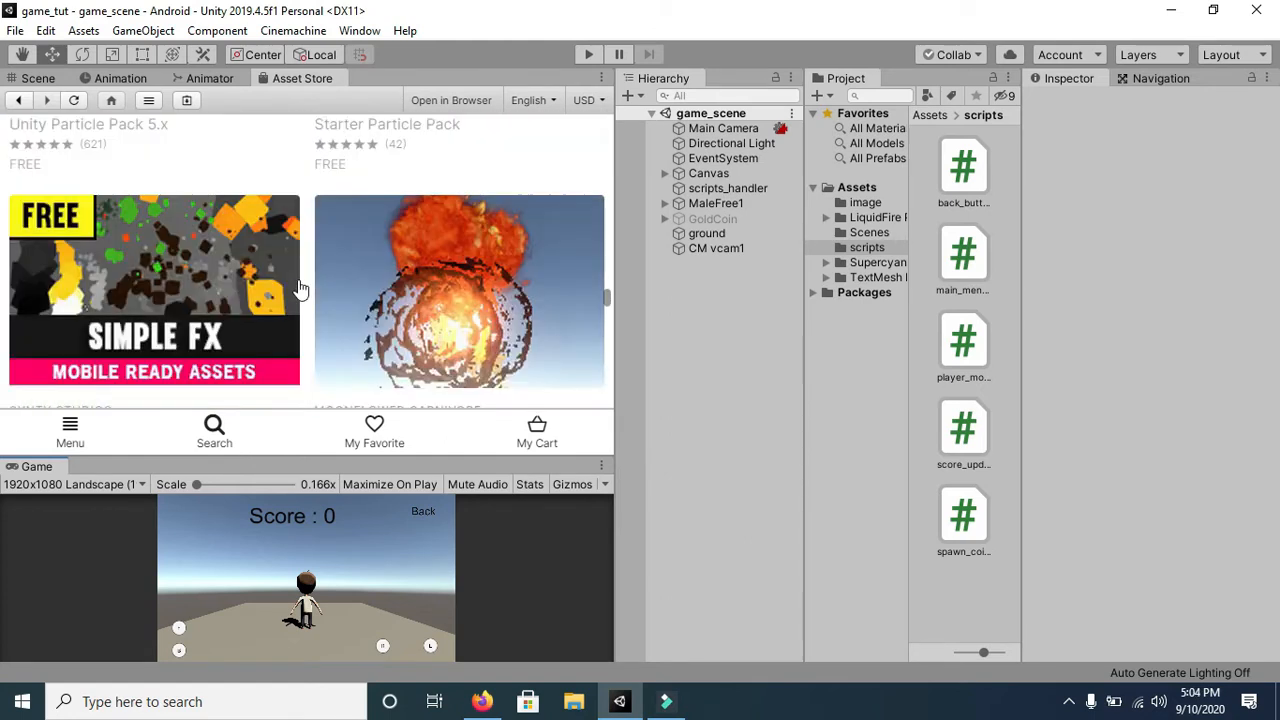
{"action": "scroll", "coordinate": [301, 290], "scroll_direction": "up", "scroll_amount": 3}
{"action": "left_click", "coordinate": [461, 299]}
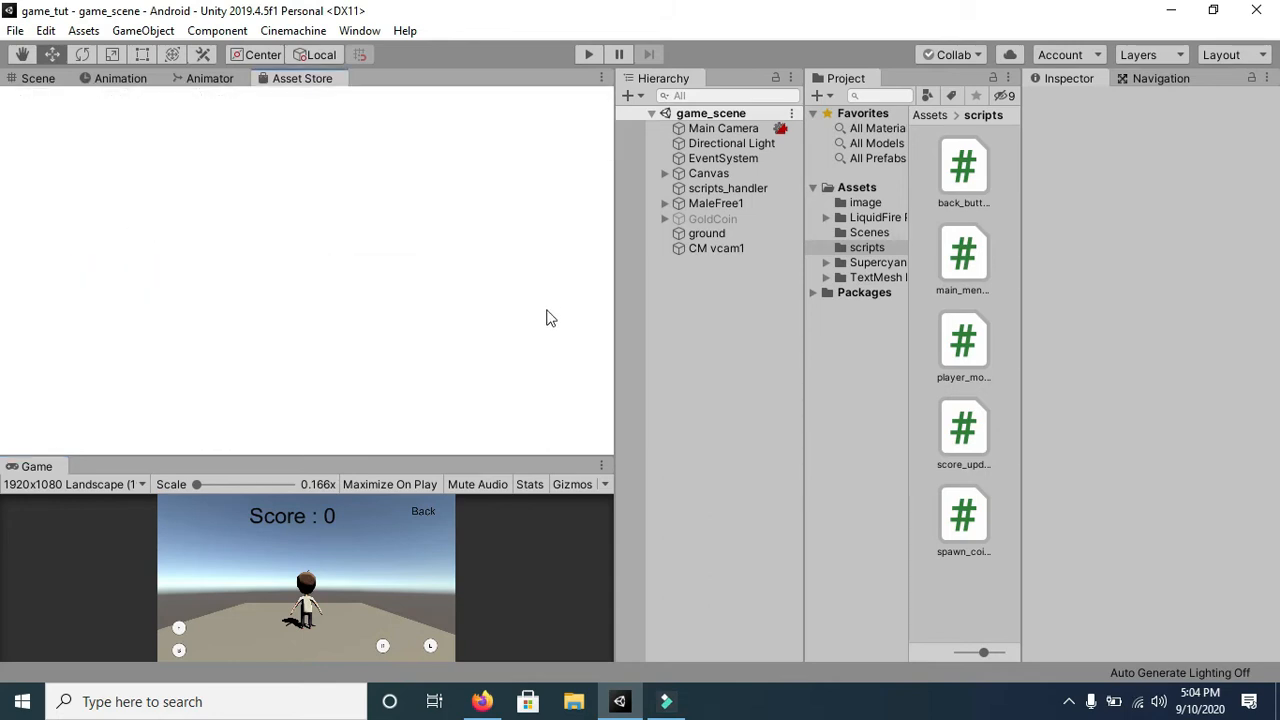
Import all files of the Starter Particle Pack into the project
{"action": "scroll", "coordinate": [300, 300], "scroll_direction": "down", "scroll_amount": 10}
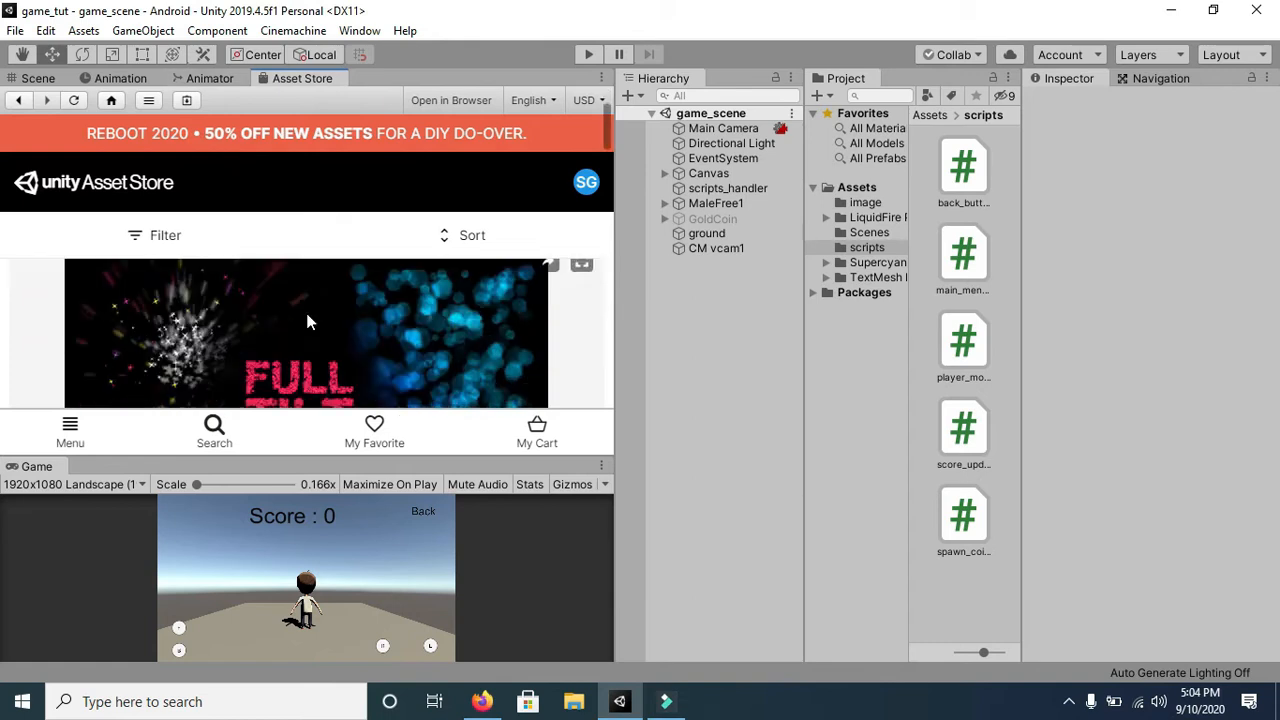
{"action": "left_click", "coordinate": [341, 278]}
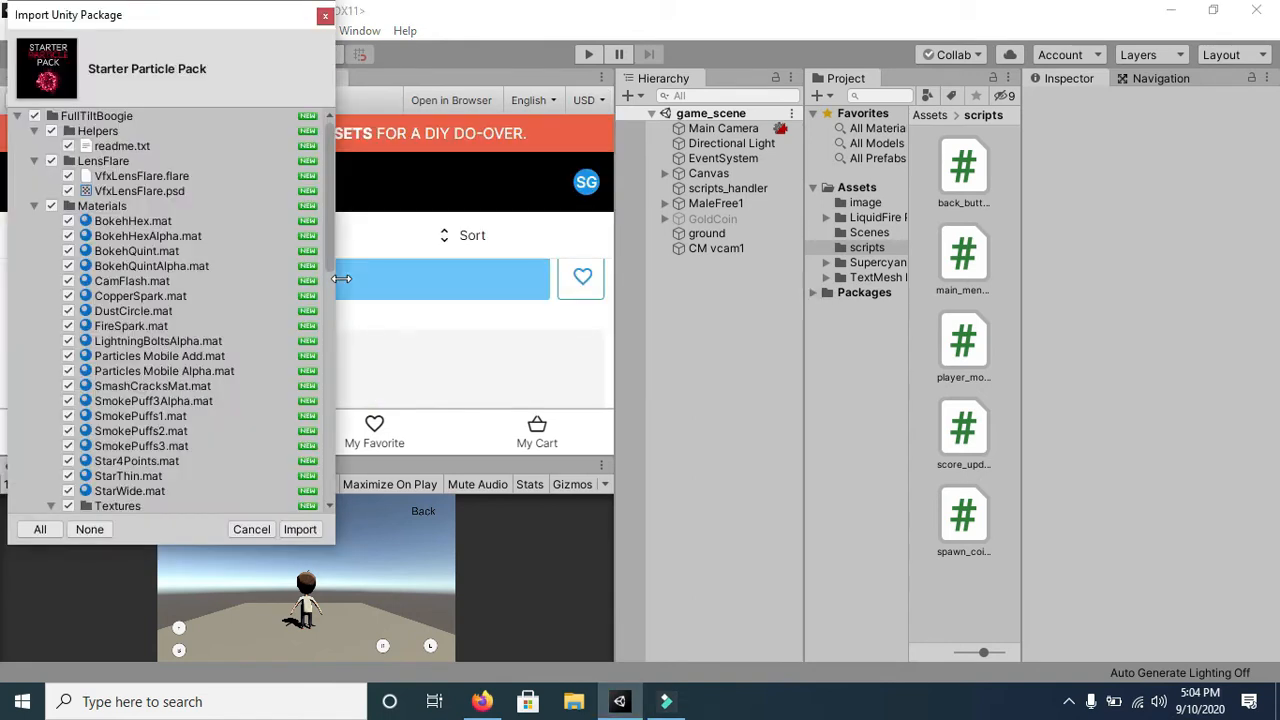
{"action": "left_click", "coordinate": [303, 531]}
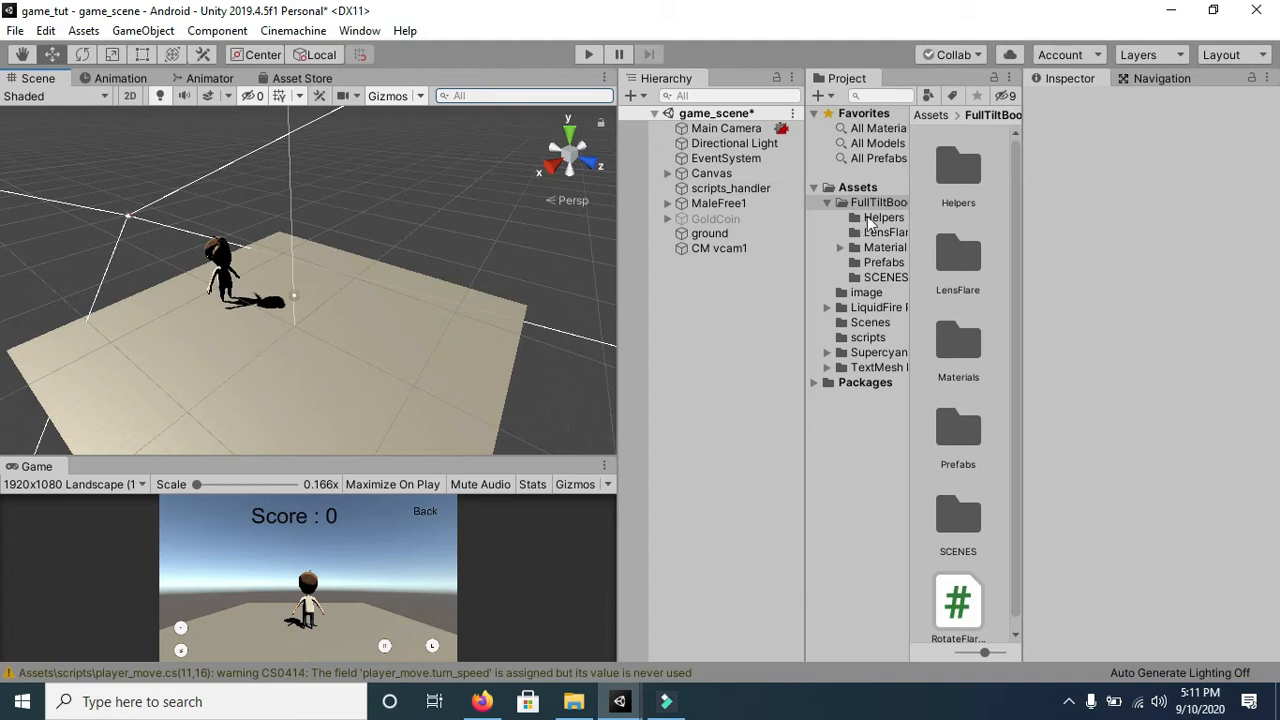
Enlarge the Project view and open the Prefabs folder inside FullTiltBoogie
{"action": "left_click_drag", "start_coordinate": [803, 265], "coordinate": [488, 265]}
{"action": "left_click", "coordinate": [560, 203]}
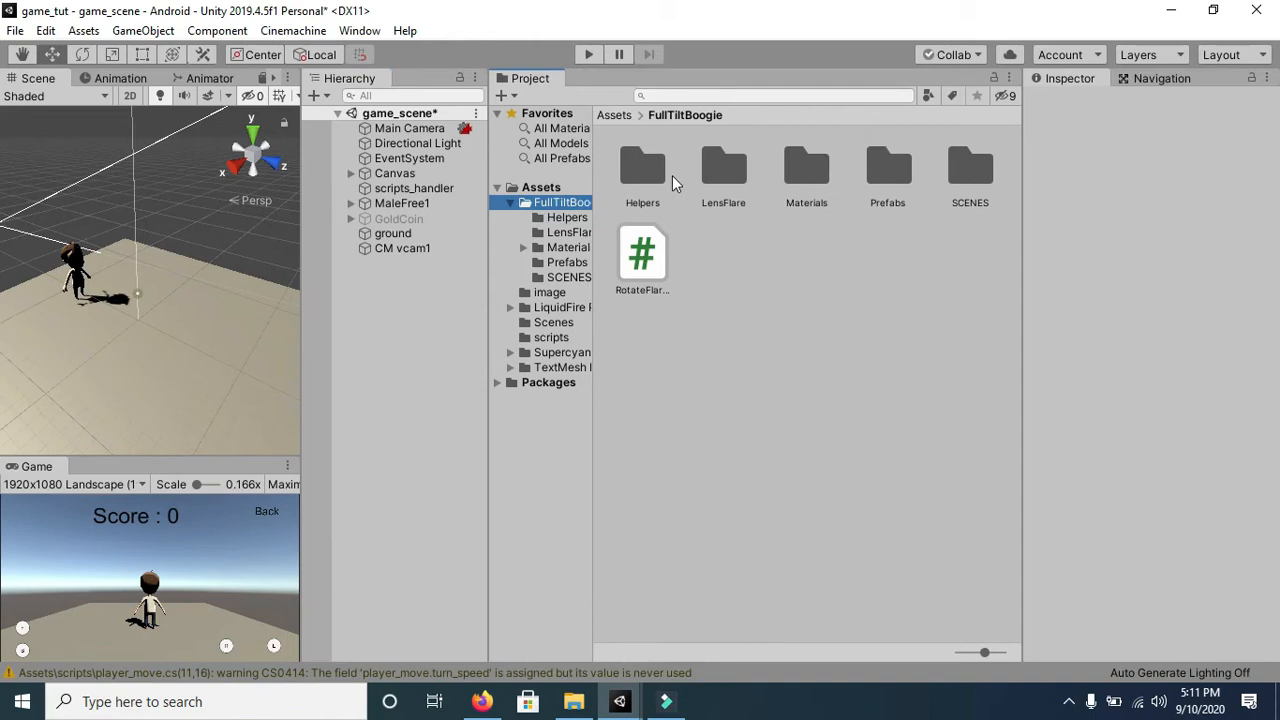
{"action": "double_click", "coordinate": [887, 167]}
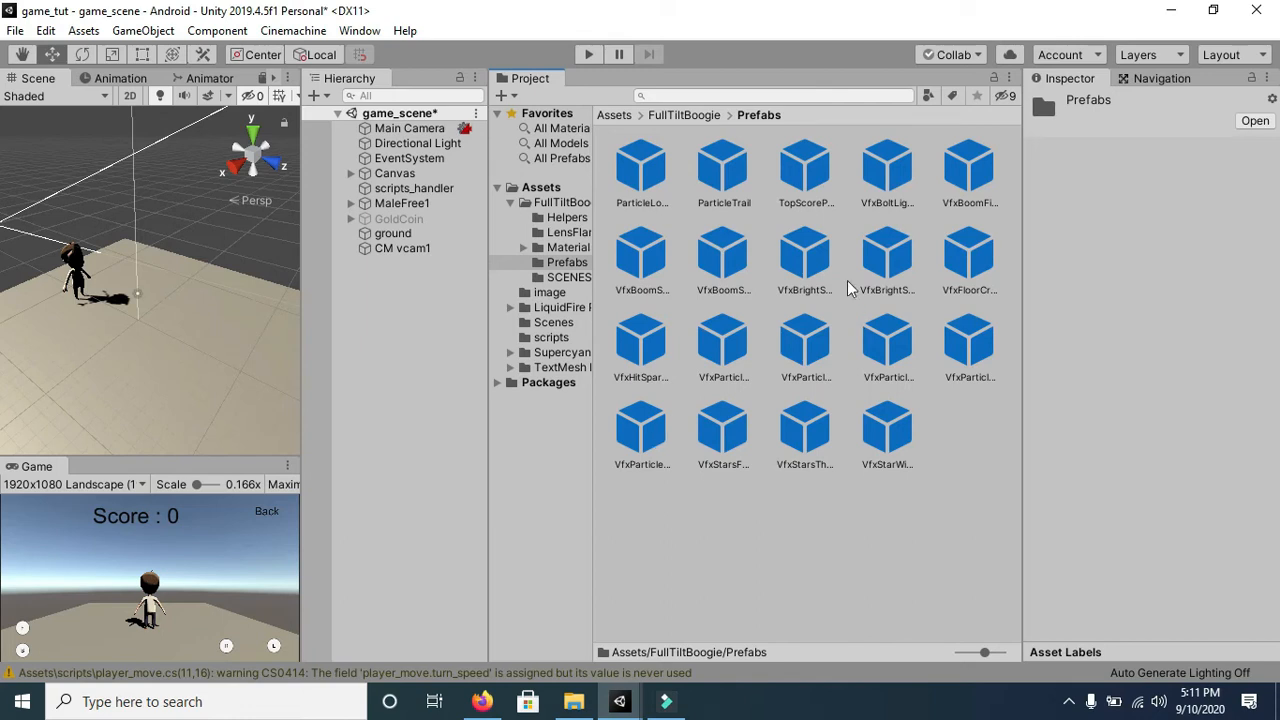
Add the VfxBrightSparks and VfxHitSparks prefabs to game_scene and preview the bright sparks effect in an enlarged Scene view
{"action": "left_click_drag", "start_coordinate": [805, 255], "coordinate": [410, 318]}
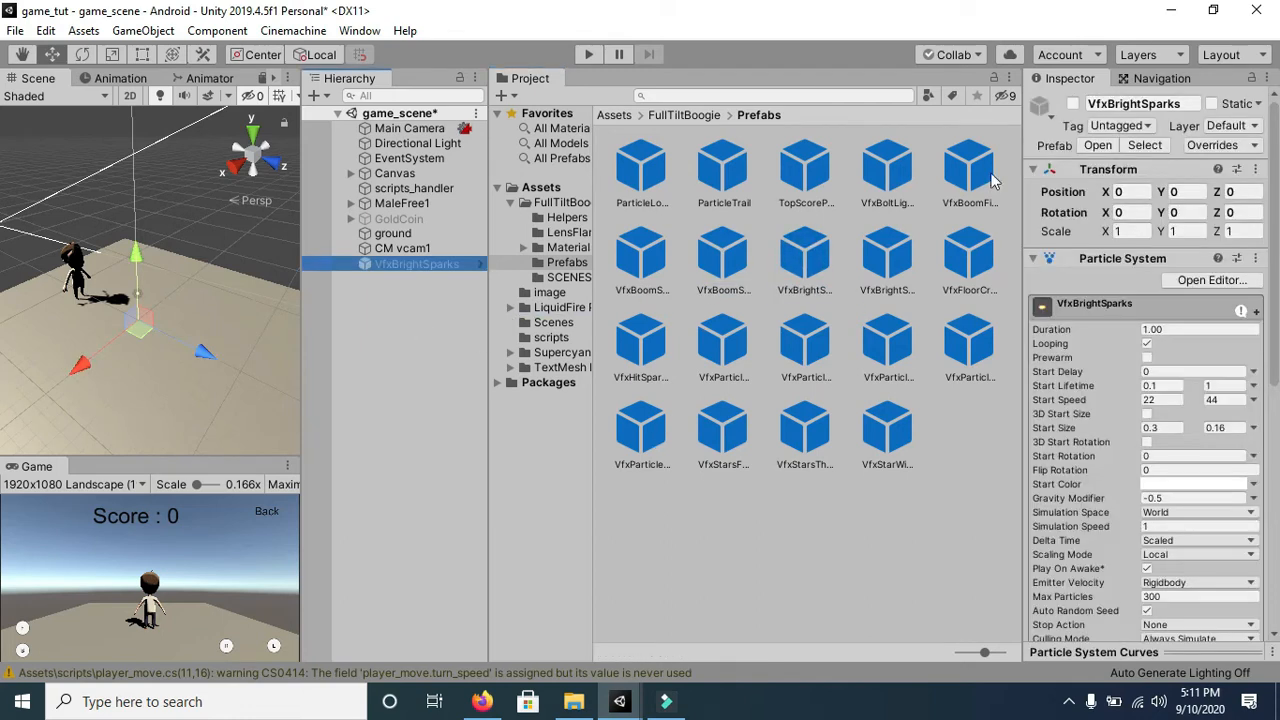
{"action": "left_click_drag", "start_coordinate": [299, 294], "coordinate": [494, 300]}
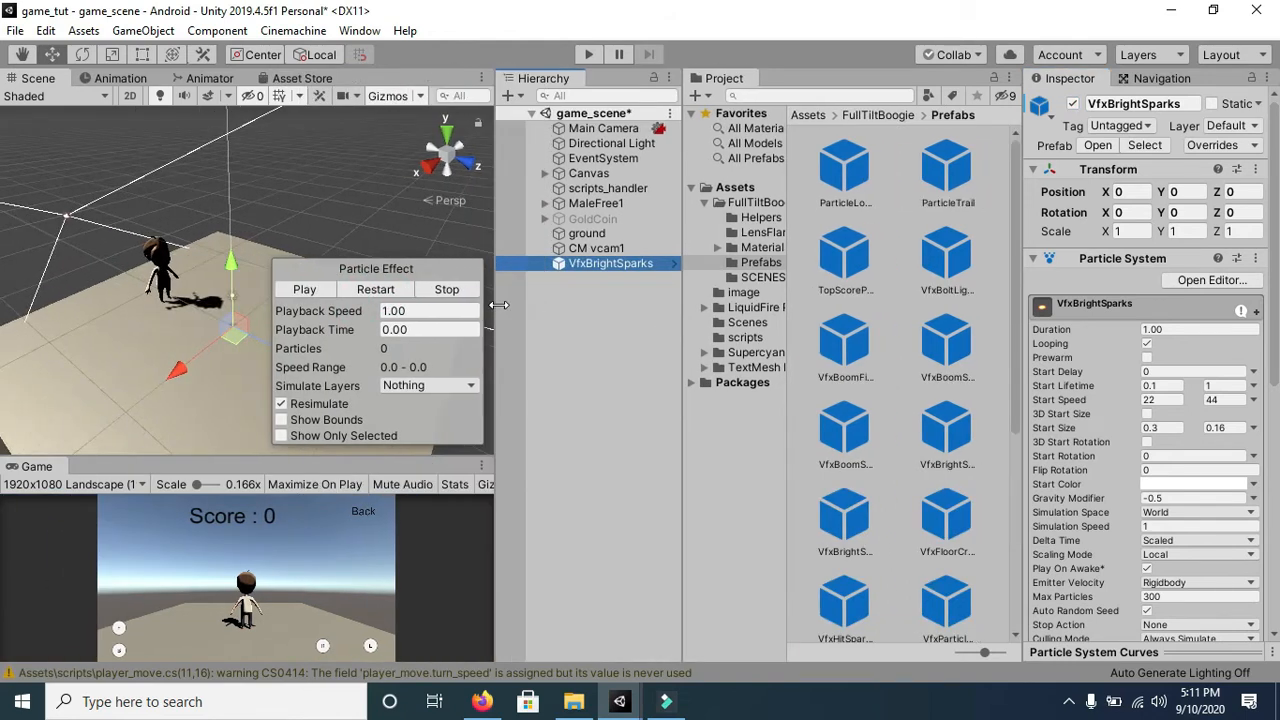
{"action": "left_click", "coordinate": [303, 289]}
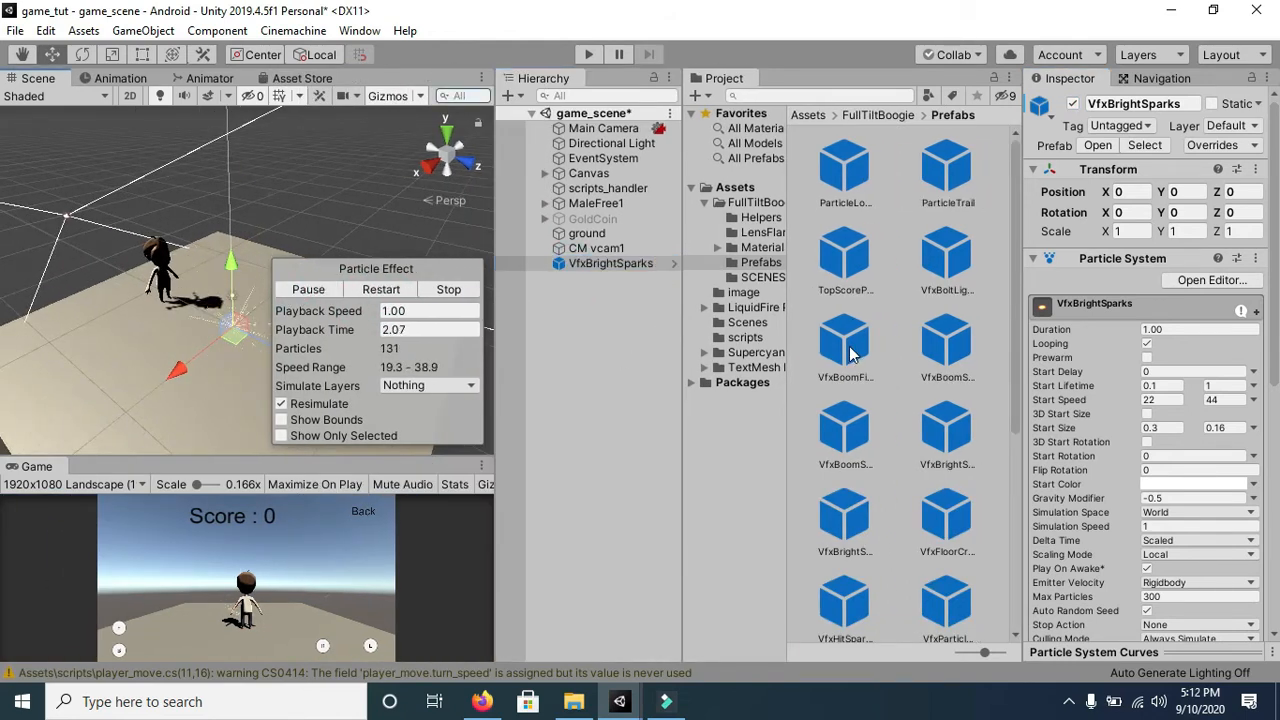
{"action": "scroll", "coordinate": [880, 430], "scroll_direction": "down", "scroll_amount": 2}
{"action": "left_click_drag", "start_coordinate": [850, 435], "coordinate": [590, 279]}
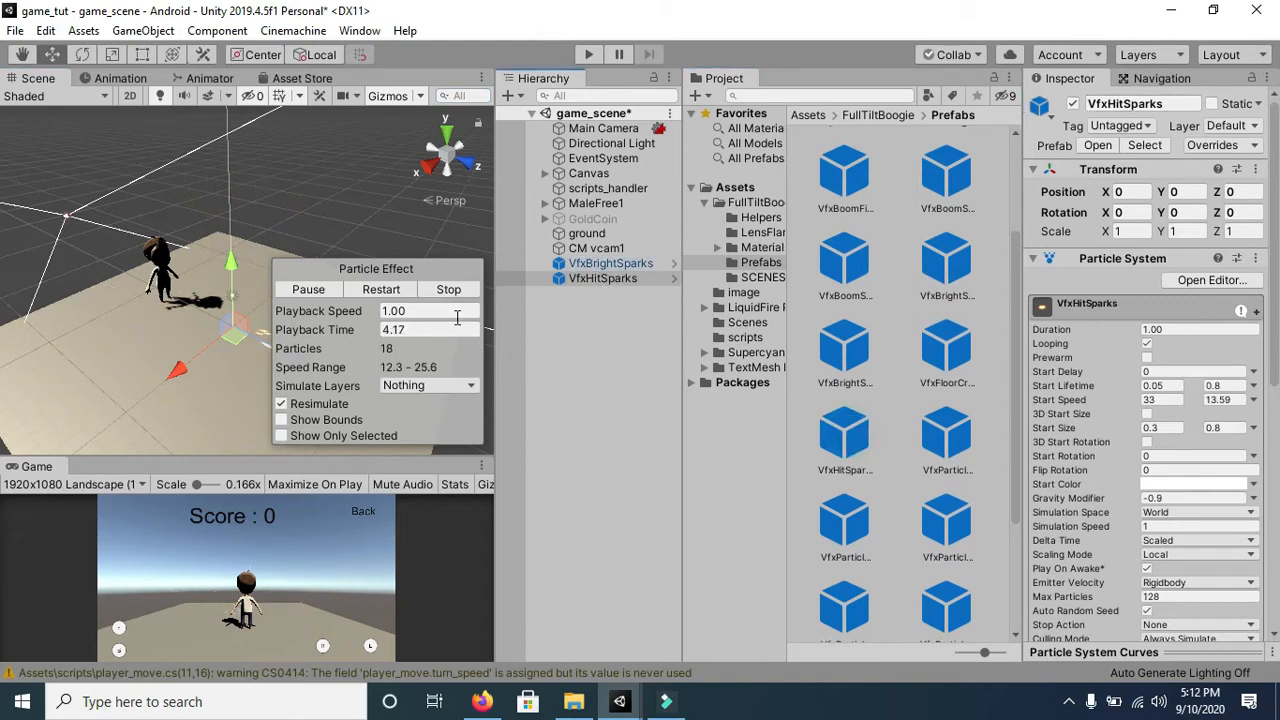
Add the VfxStarsFourPointsColor prefab to game_scene and select it to preview the effect
{"action": "scroll", "coordinate": [930, 500], "scroll_direction": "down", "scroll_amount": 2}
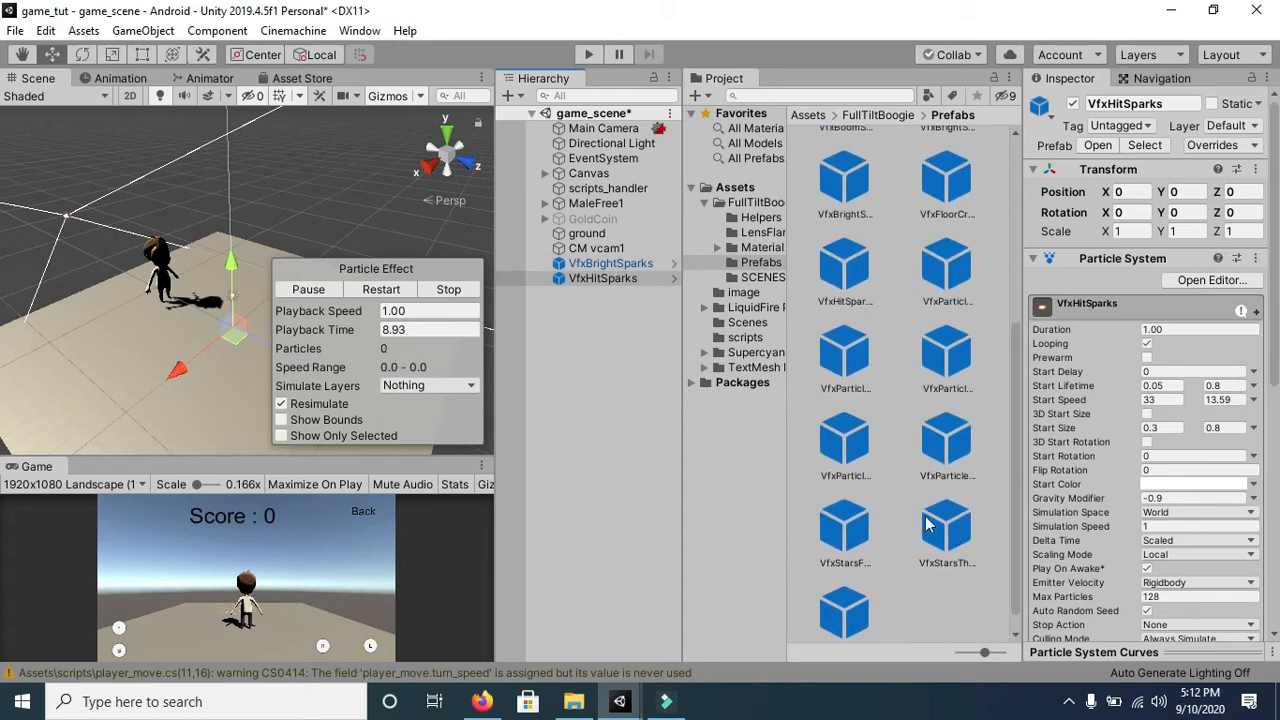
{"action": "left_click", "coordinate": [850, 528]}
{"action": "left_click_drag", "start_coordinate": [855, 530], "coordinate": [548, 345]}
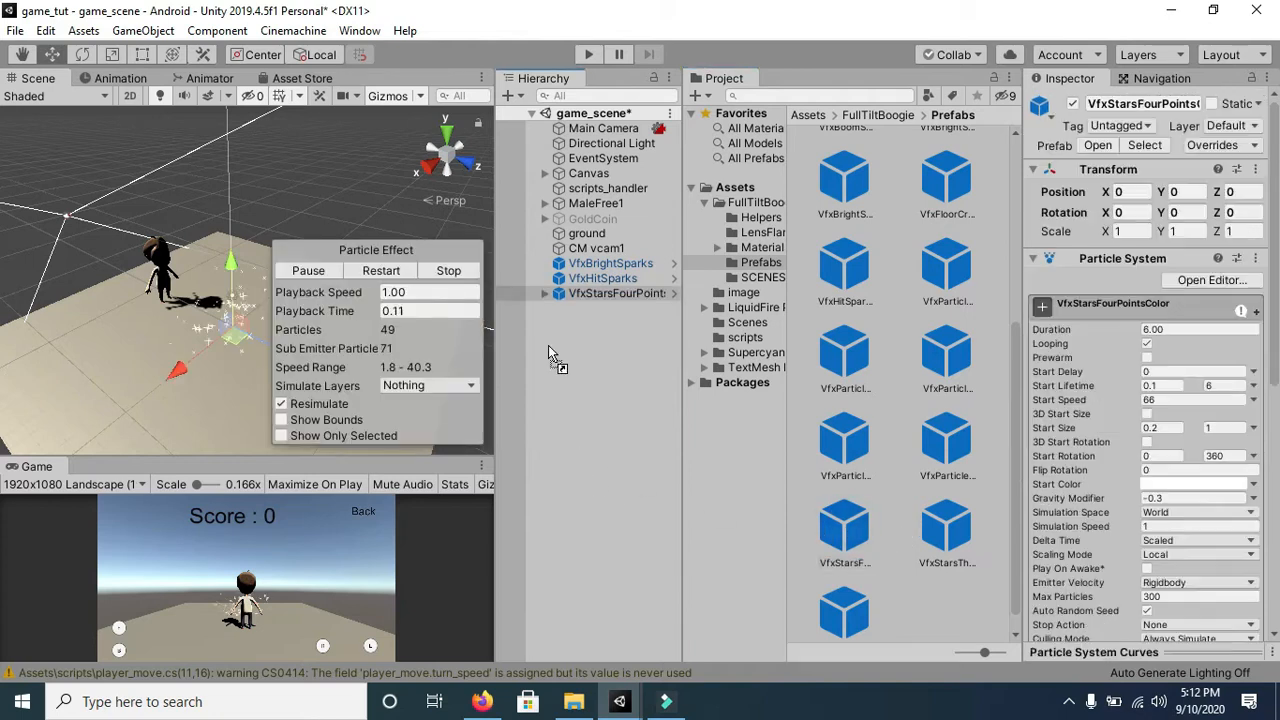
{"action": "left_click", "coordinate": [626, 294]}
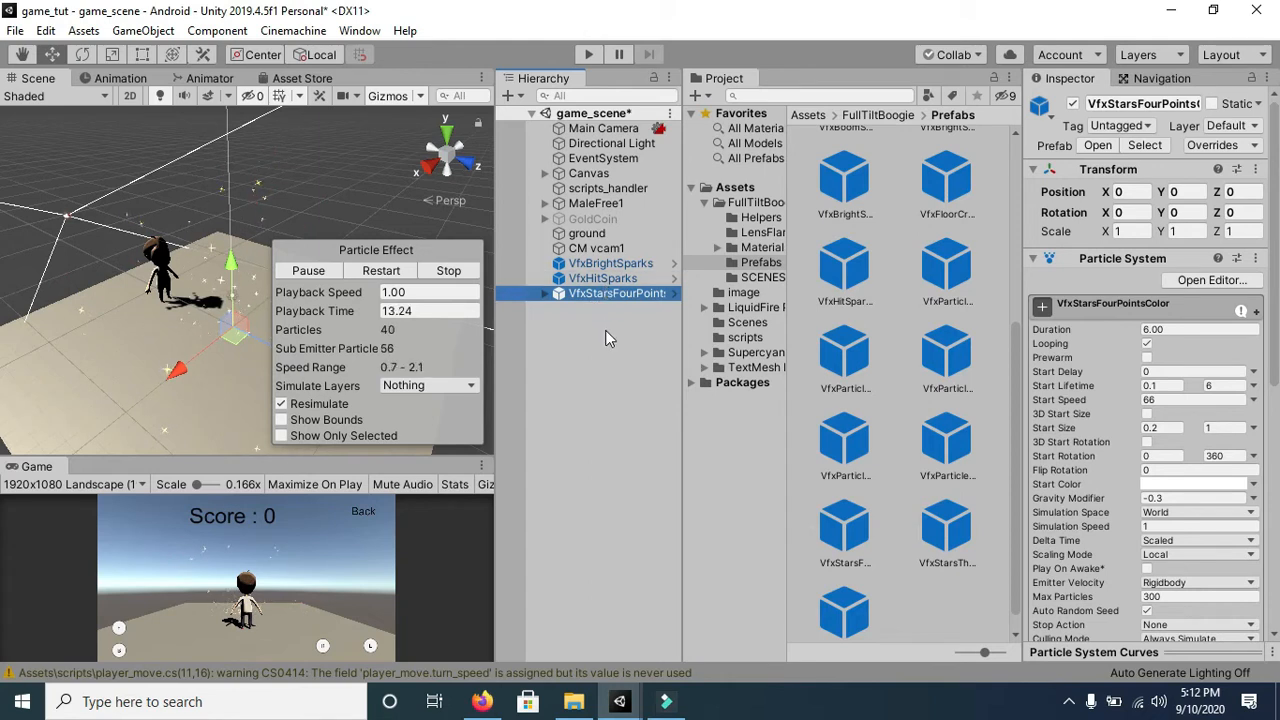
Delete VfxHitSparks and VfxBrightSparks from game_scene
{"action": "left_click", "coordinate": [599, 280]}
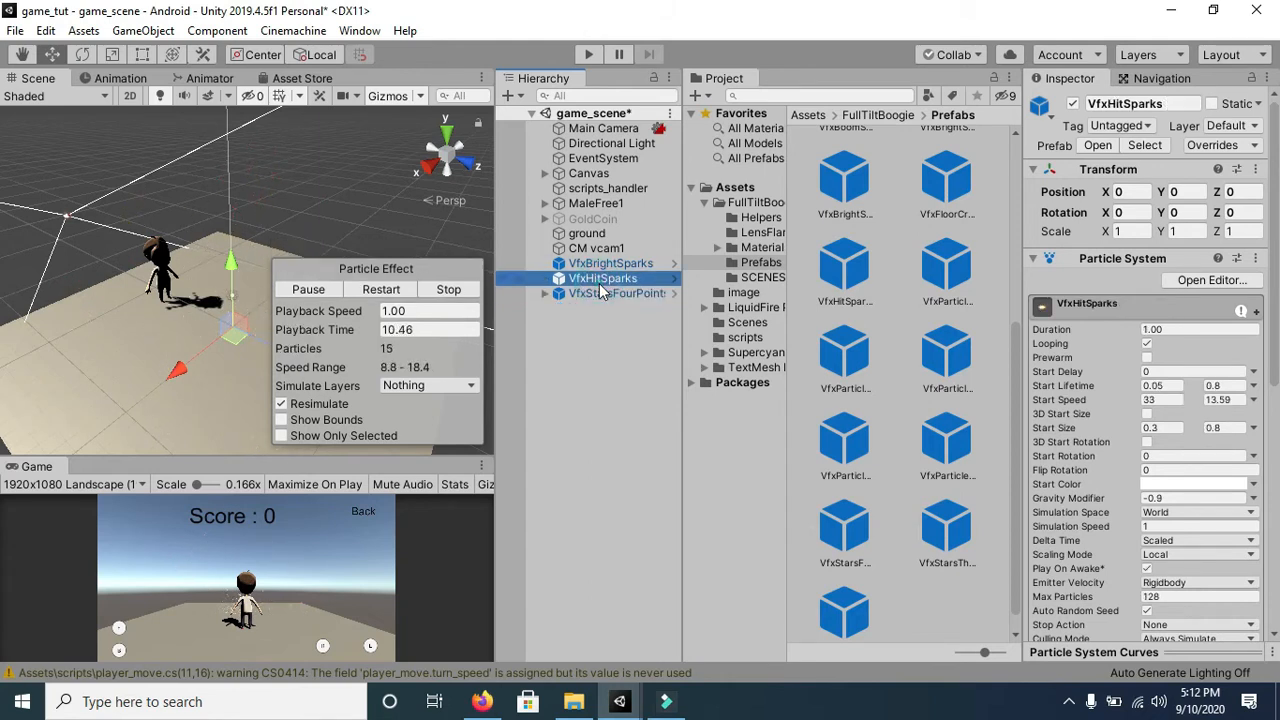
{"action": "key", "text": "shift+Up"}
{"action": "key", "text": "Delete"}
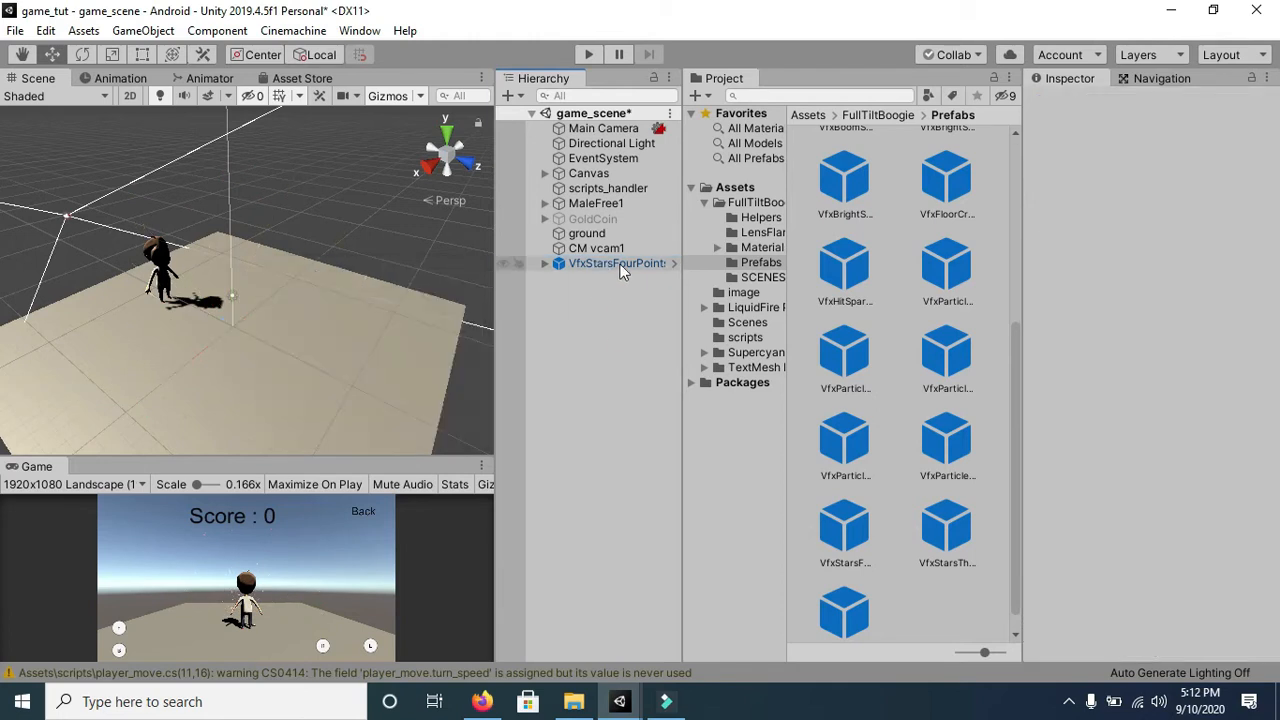
Make the four-point stars effect a child of MaleFree1 and move it to the character, at about Z -0.31
{"action": "left_click", "coordinate": [619, 263]}
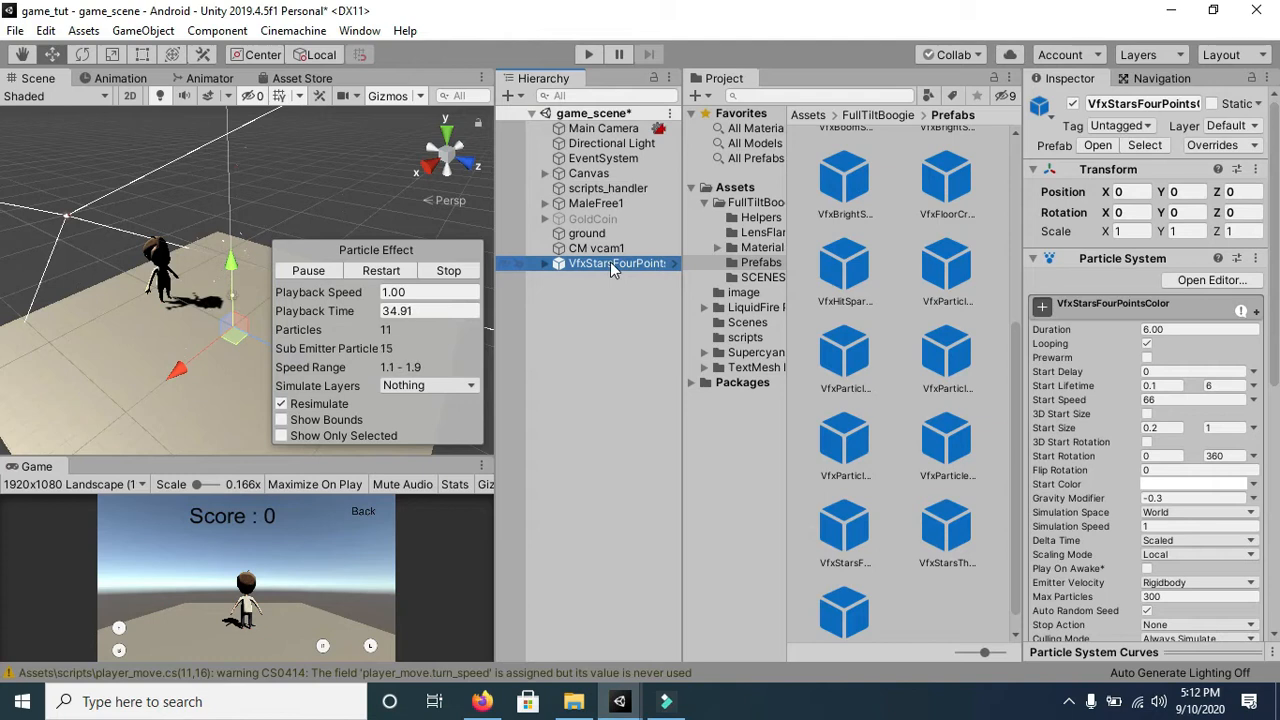
{"action": "left_click_drag", "start_coordinate": [610, 261], "coordinate": [617, 208]}
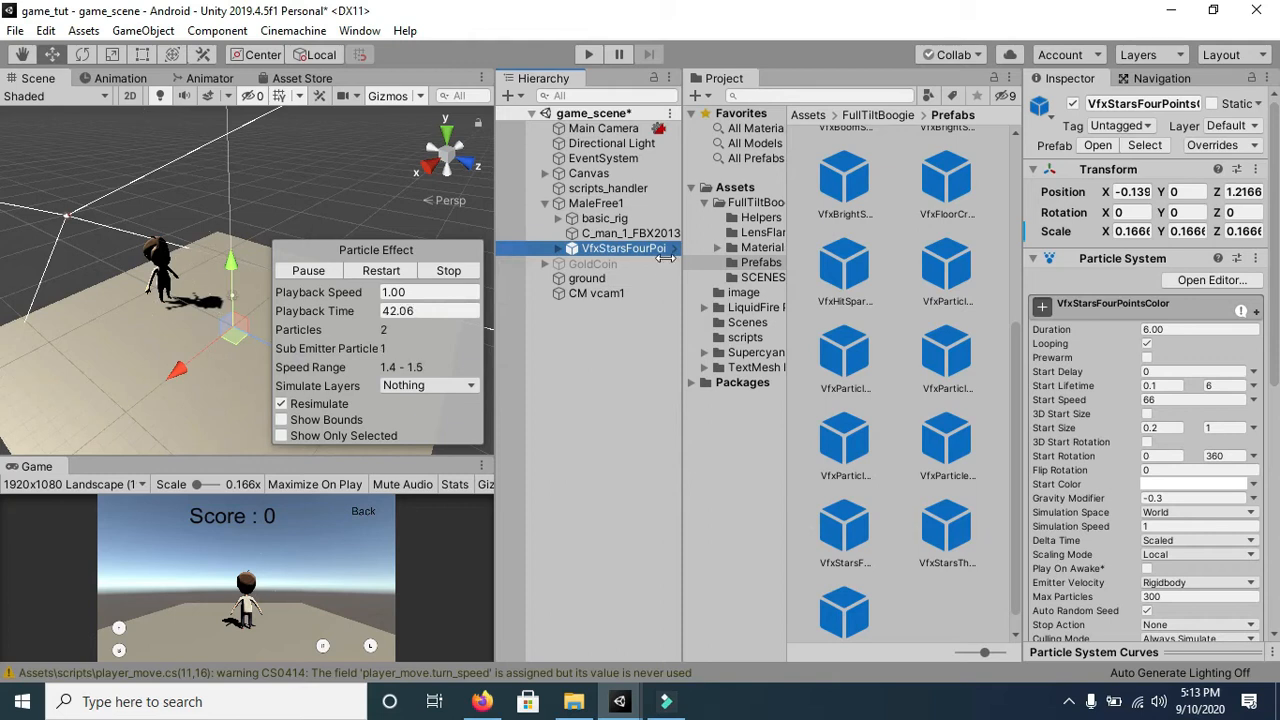
{"action": "left_click_drag", "start_coordinate": [255, 343], "coordinate": [175, 306]}
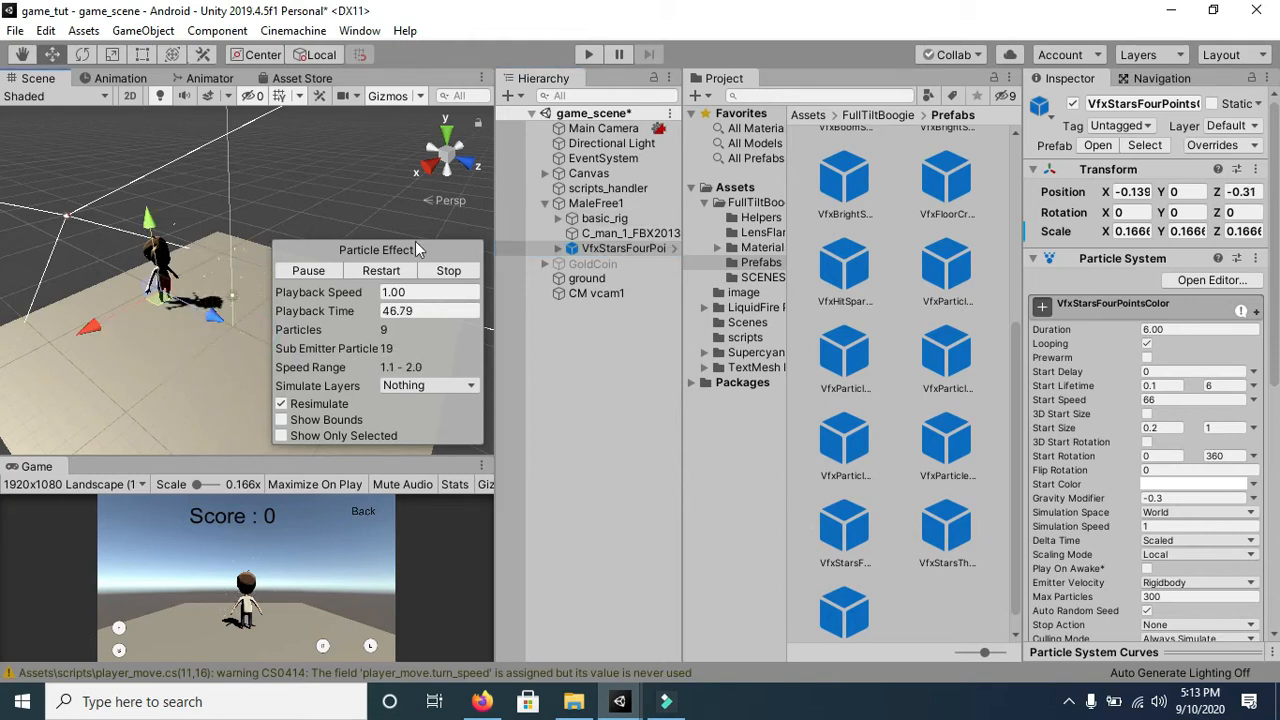
Position the stars effect at the character's head, at about Y 0.675 and Z -0.165, and save the scene
{"action": "double_click", "coordinate": [620, 248]}
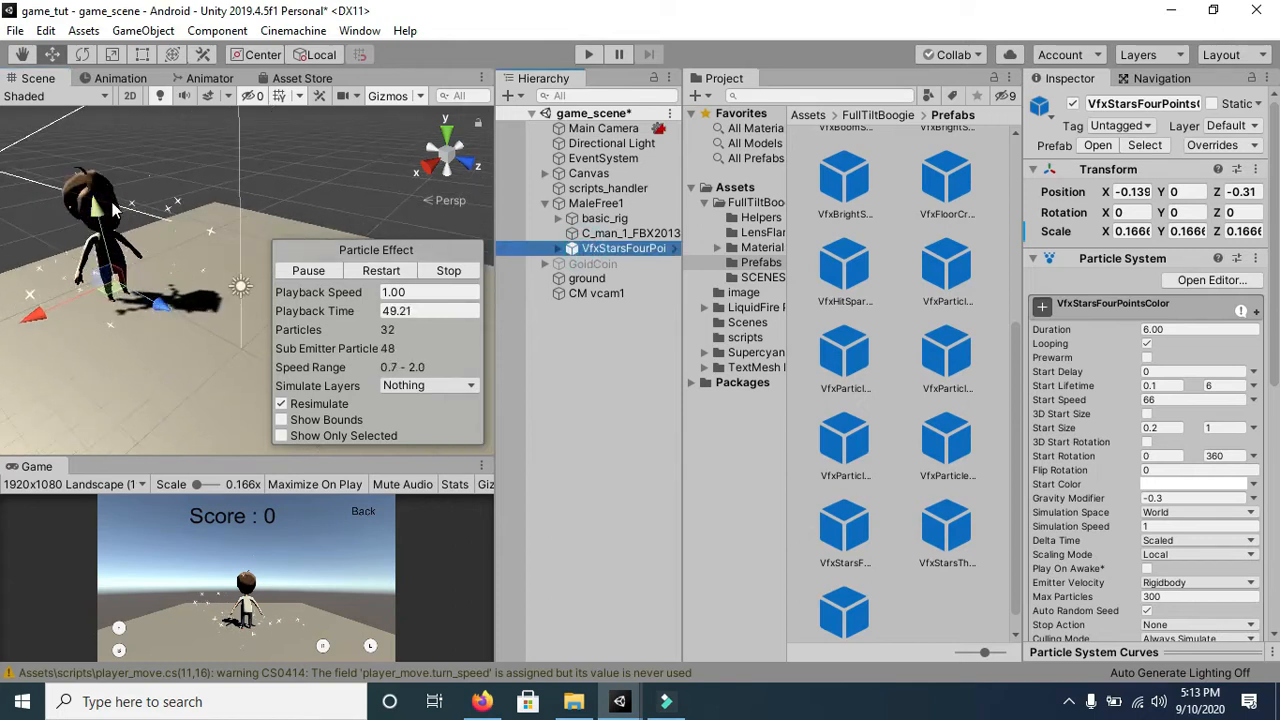
{"action": "left_click_drag", "start_coordinate": [100, 208], "coordinate": [89, 147]}
{"action": "left_click", "coordinate": [139, 221]}
{"action": "right_click_drag", "start_coordinate": [90, 319], "coordinate": [146, 290]}
{"action": "left_click_drag", "start_coordinate": [146, 287], "coordinate": [166, 279]}
{"action": "left_click_drag", "start_coordinate": [80, 205], "coordinate": [83, 211]}
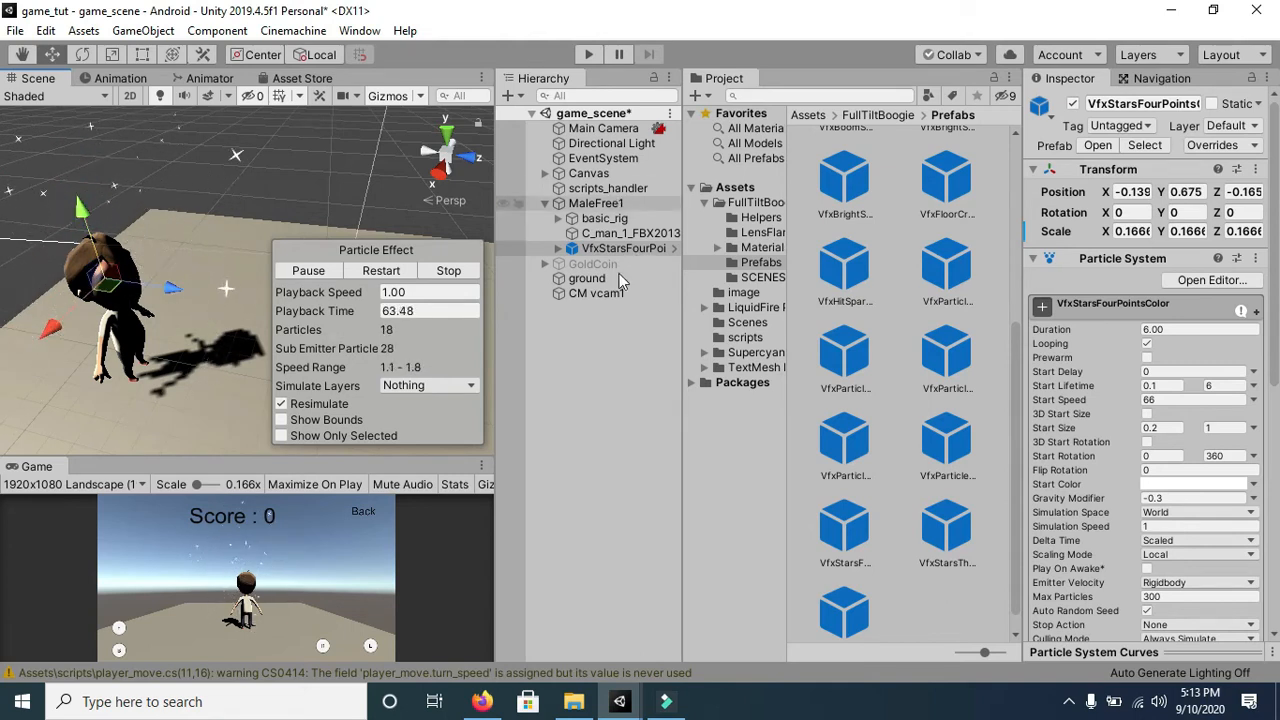
{"action": "left_click", "coordinate": [638, 386]}
{"action": "key", "text": "ctrl+s"}
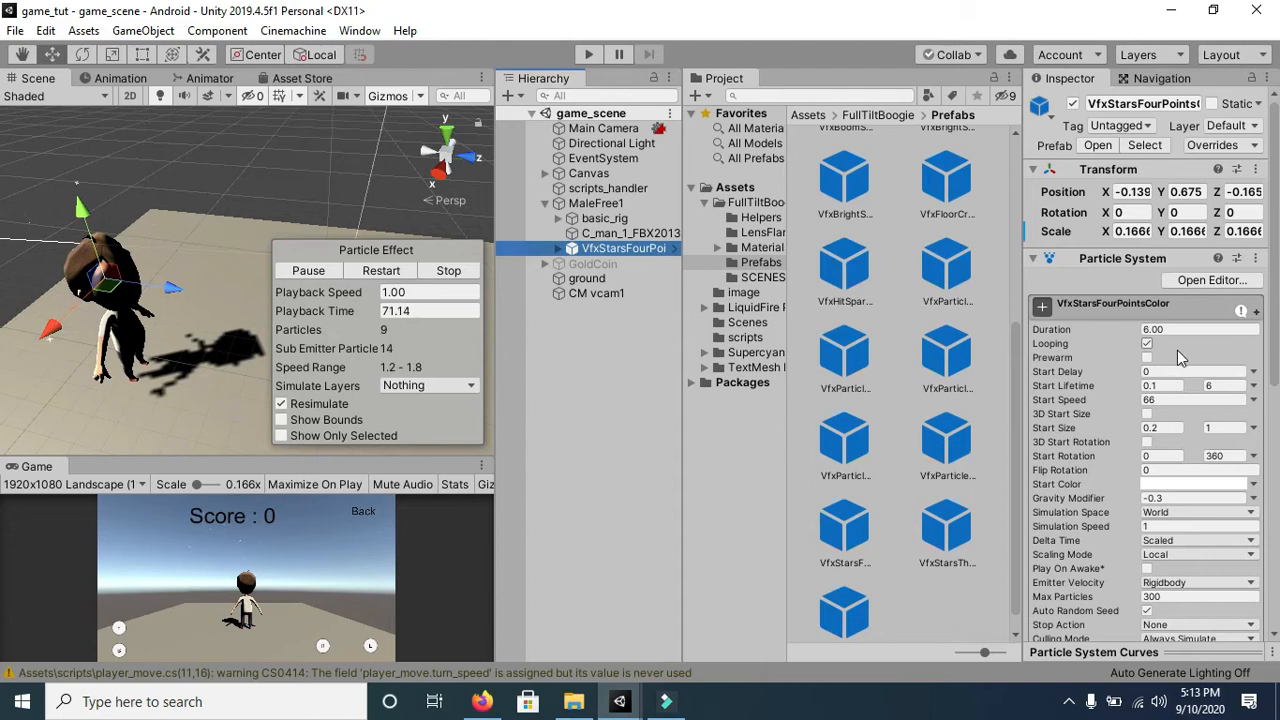
Set the stars particle system's Duration to 1 and restart its preview
{"action": "scroll", "coordinate": [1080, 388], "scroll_direction": "down", "scroll_amount": 3}
{"action": "scroll", "coordinate": [1114, 338], "scroll_direction": "up", "scroll_amount": 3}
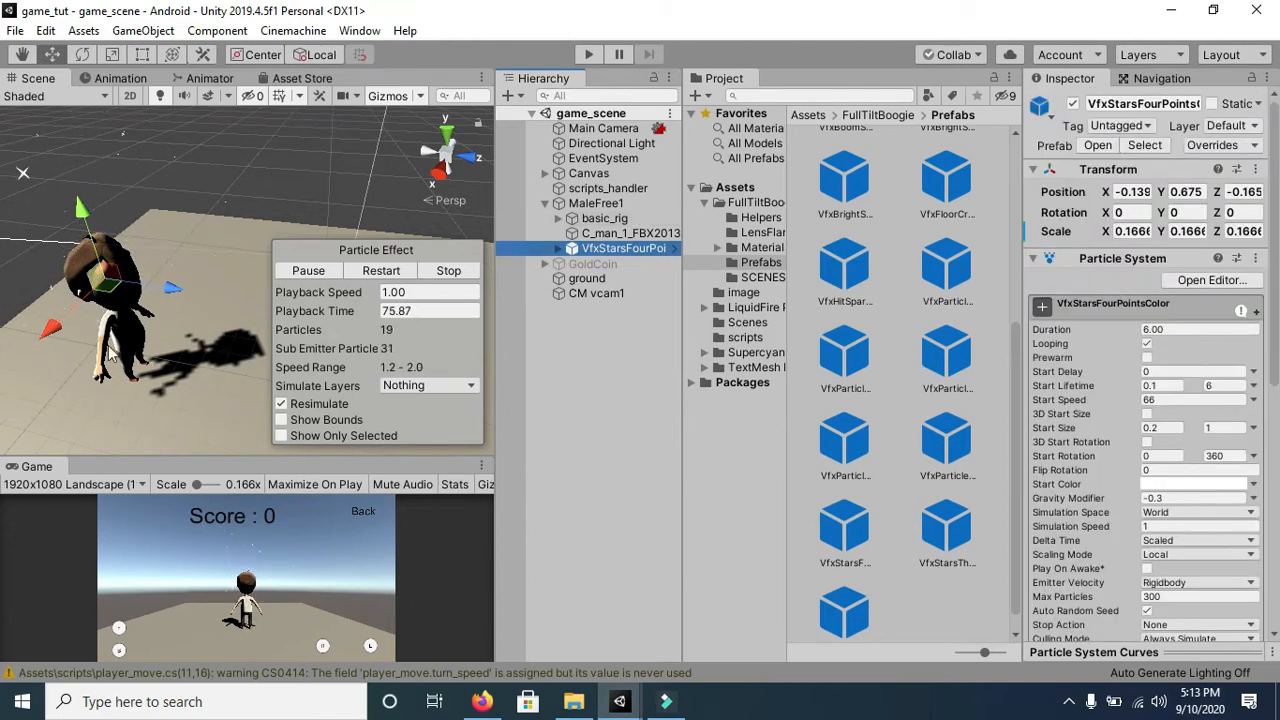
{"action": "scroll", "coordinate": [1066, 236], "scroll_direction": "down", "scroll_amount": 3}
{"action": "scroll", "coordinate": [1066, 236], "scroll_direction": "up", "scroll_amount": 3}
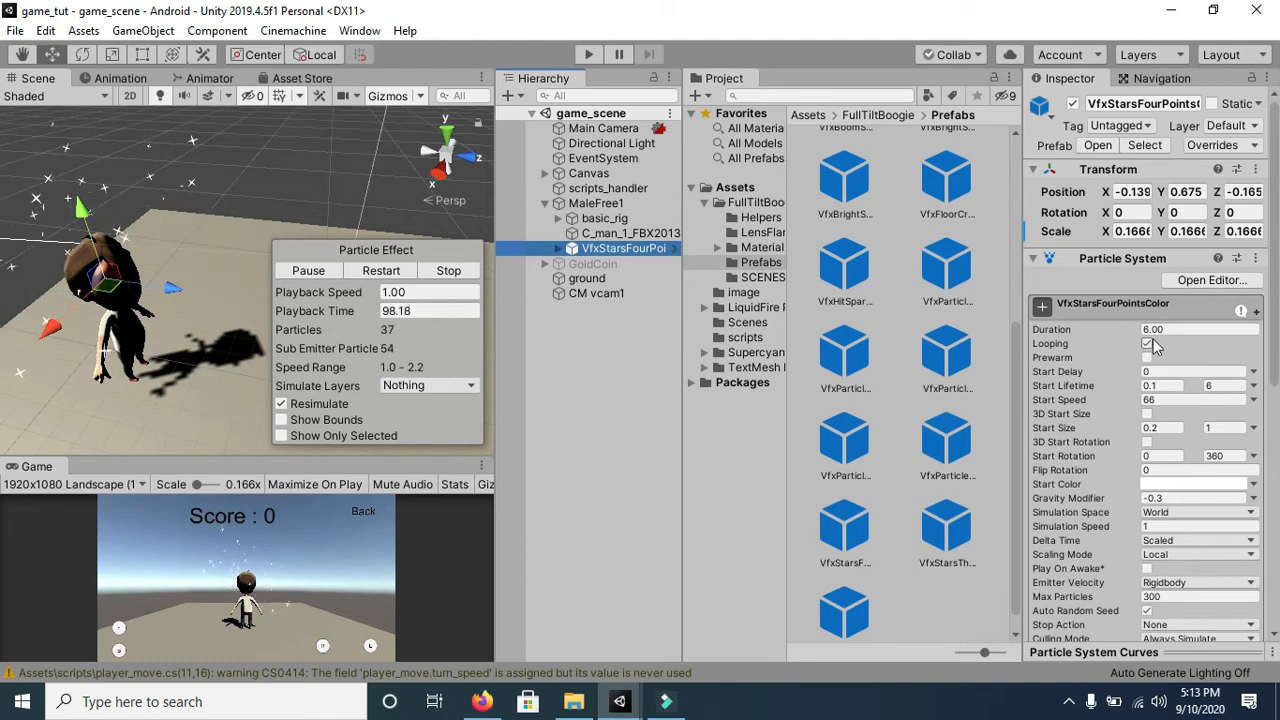
{"action": "left_click", "coordinate": [1158, 329]}
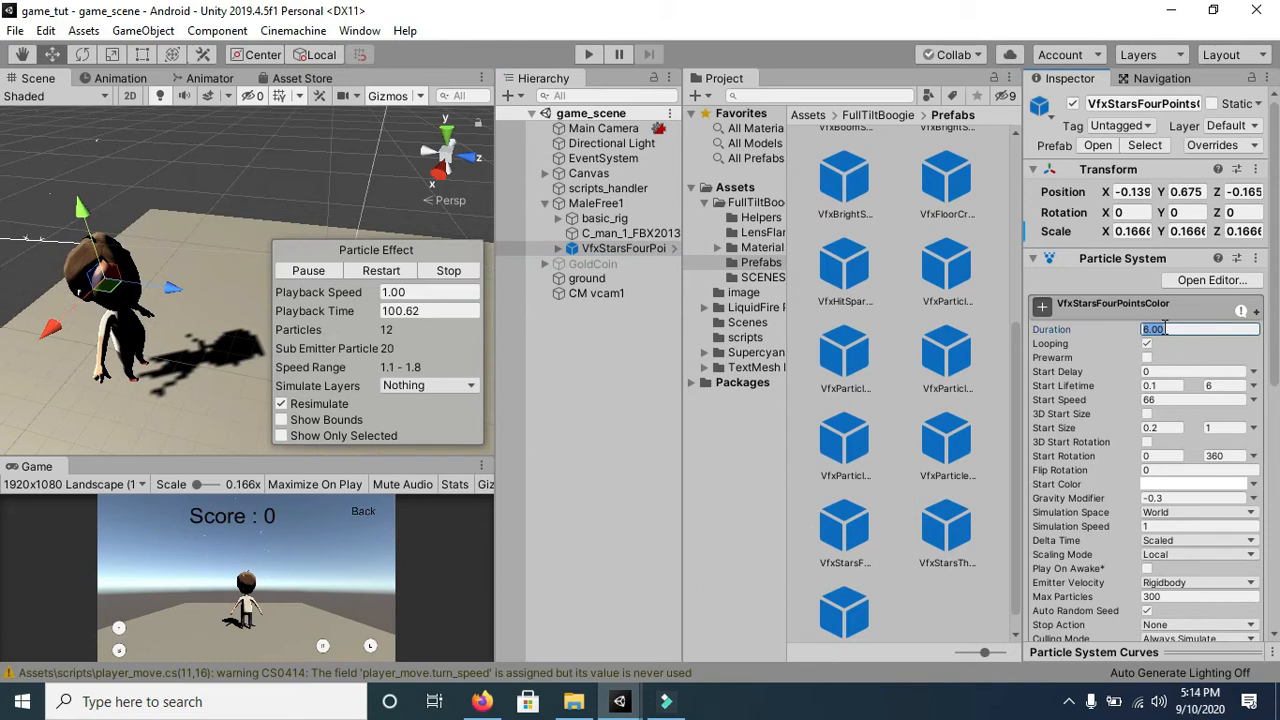
{"action": "type", "text": "1"}
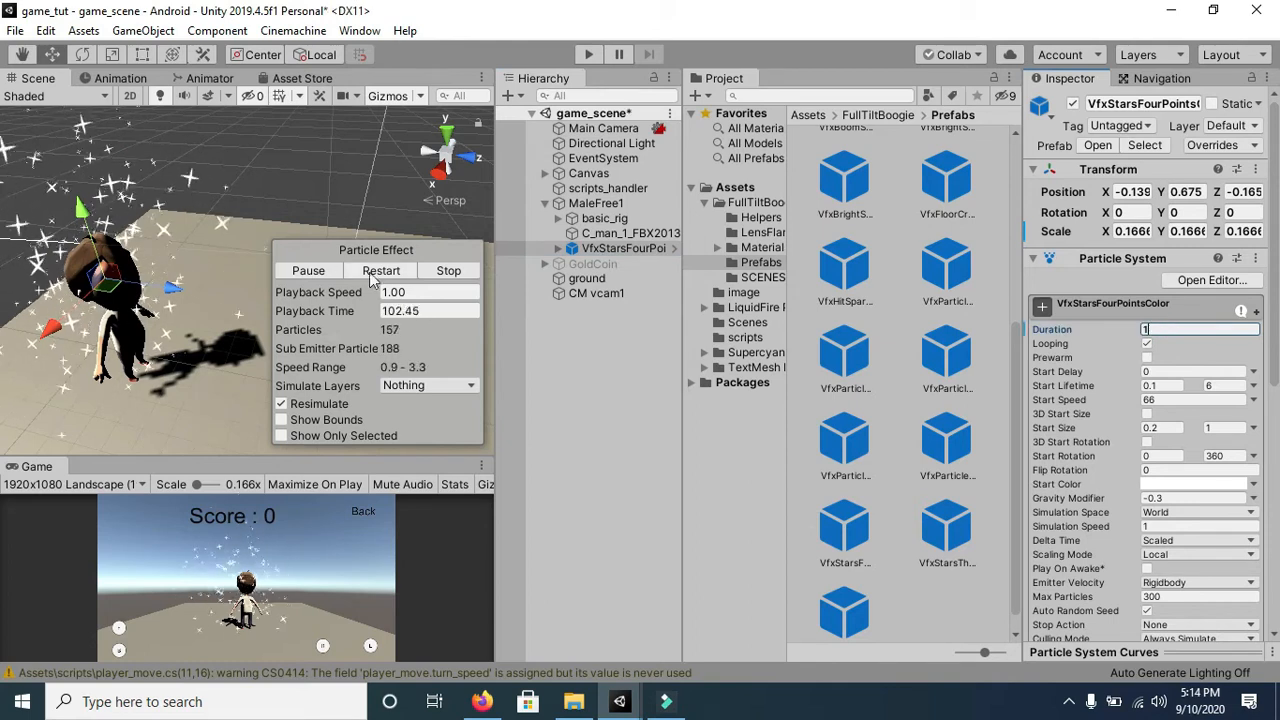
{"action": "key", "text": "Return"}
{"action": "left_click", "coordinate": [310, 270]}
{"action": "left_click", "coordinate": [306, 271]}
{"action": "left_click", "coordinate": [383, 272]}
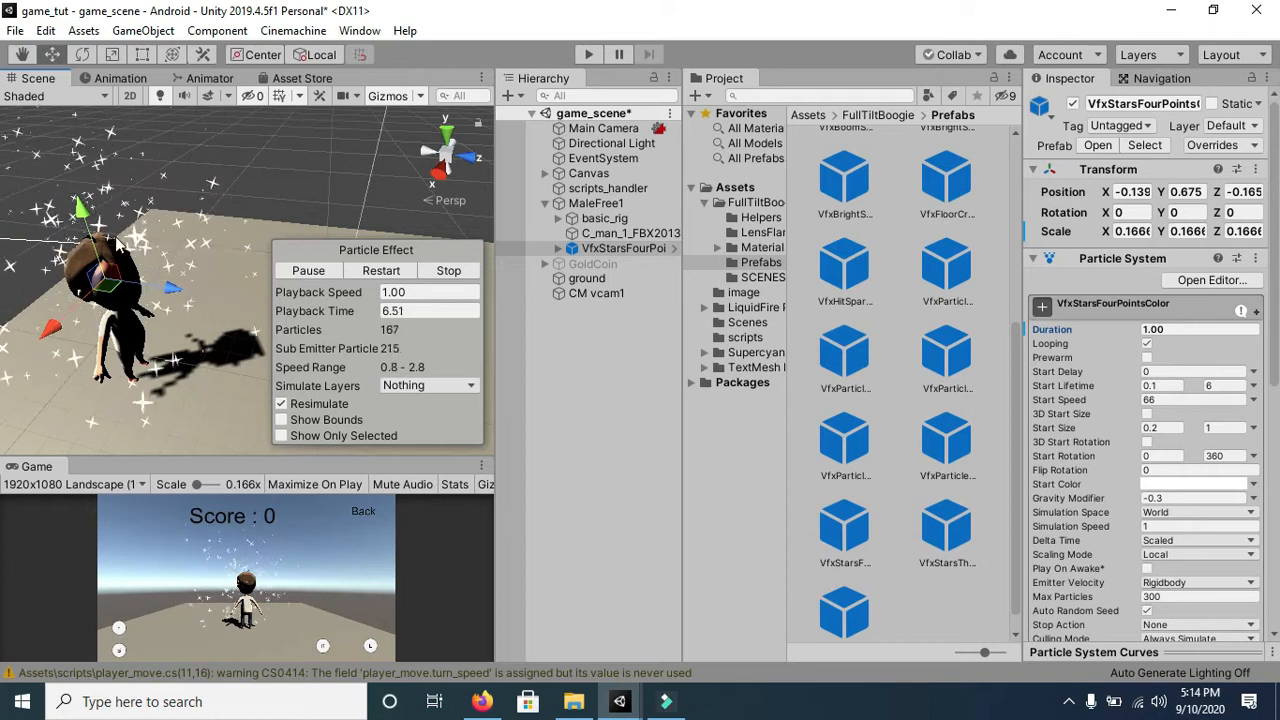
Turn off Looping for the stars particle system and play its preview
{"action": "left_click", "coordinate": [1147, 343]}
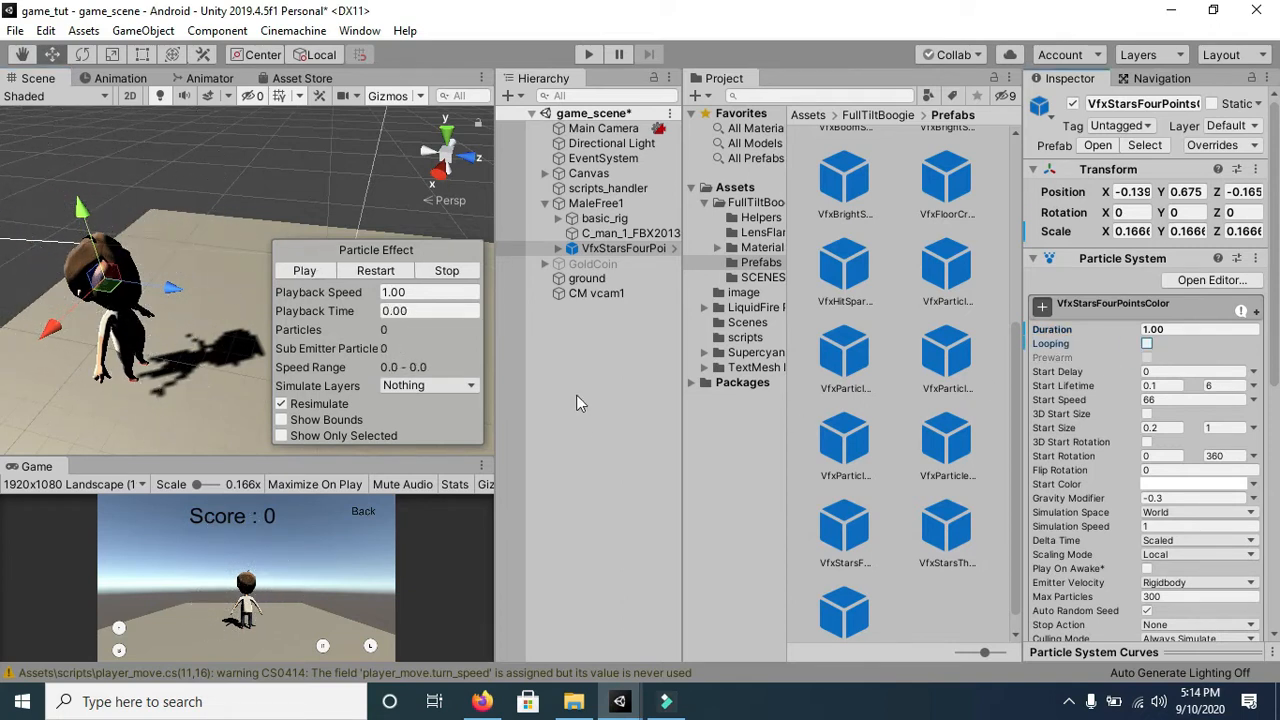
{"action": "left_click", "coordinate": [320, 276]}
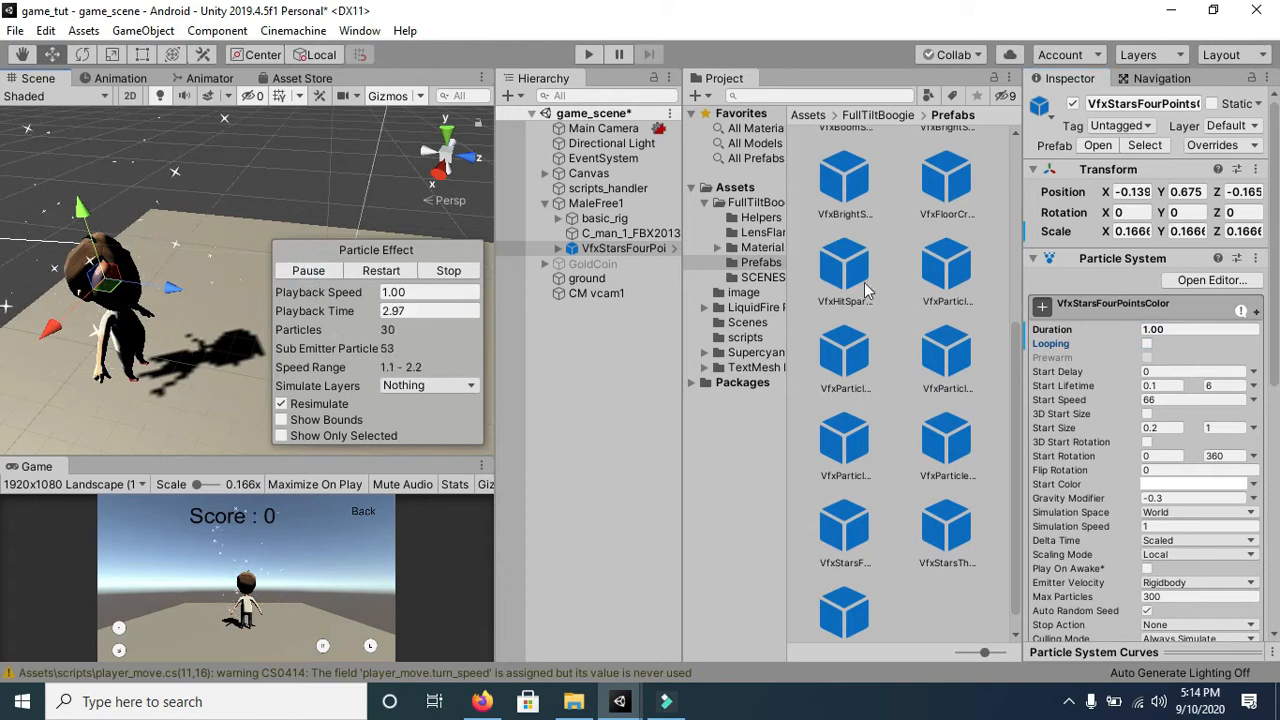
{"action": "scroll", "coordinate": [1138, 357], "scroll_direction": "down", "scroll_amount": 3}
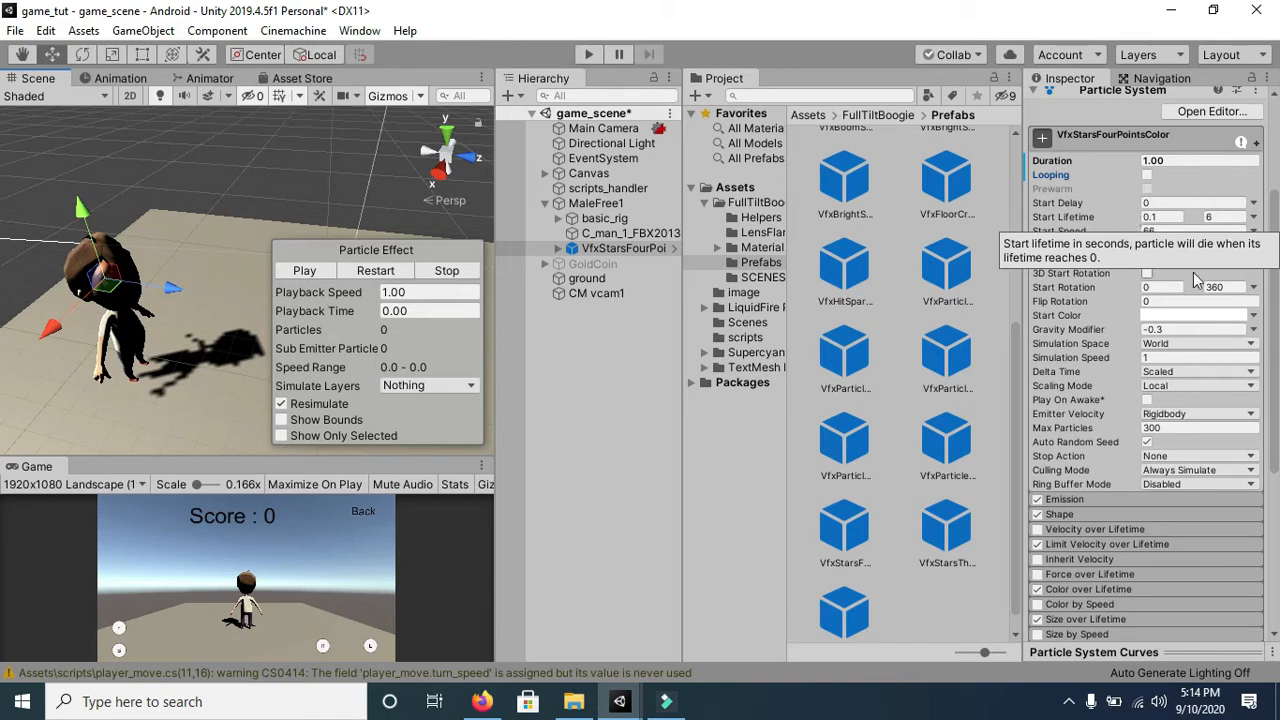
Try a maximum Start Lifetime of 3 for the stars particle system and replay its preview
{"action": "left_click", "coordinate": [1227, 219]}
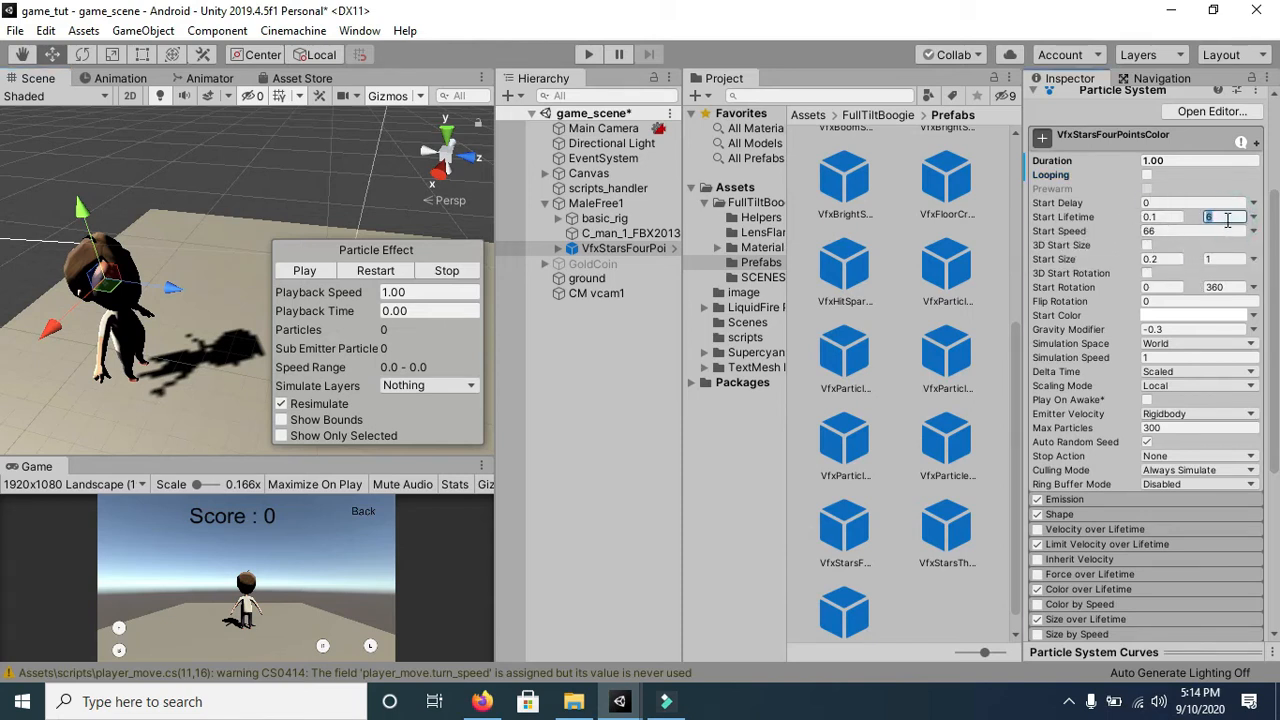
{"action": "type", "text": "3"}
{"action": "left_click", "coordinate": [308, 272]}
{"action": "left_click", "coordinate": [381, 271]}
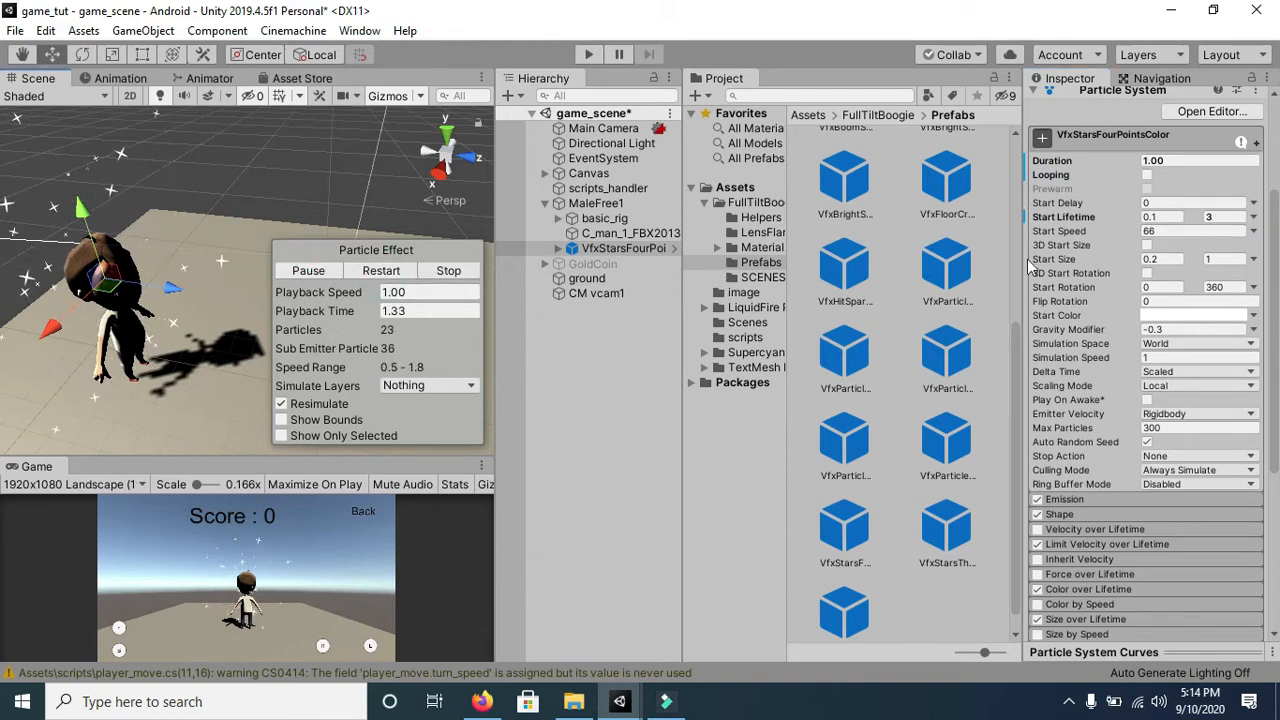
Set the stars particle system's maximum Start Lifetime to 1 and restart its preview
{"action": "left_click", "coordinate": [1212, 217]}
{"action": "type", "text": "1"}
{"action": "left_click", "coordinate": [373, 272]}
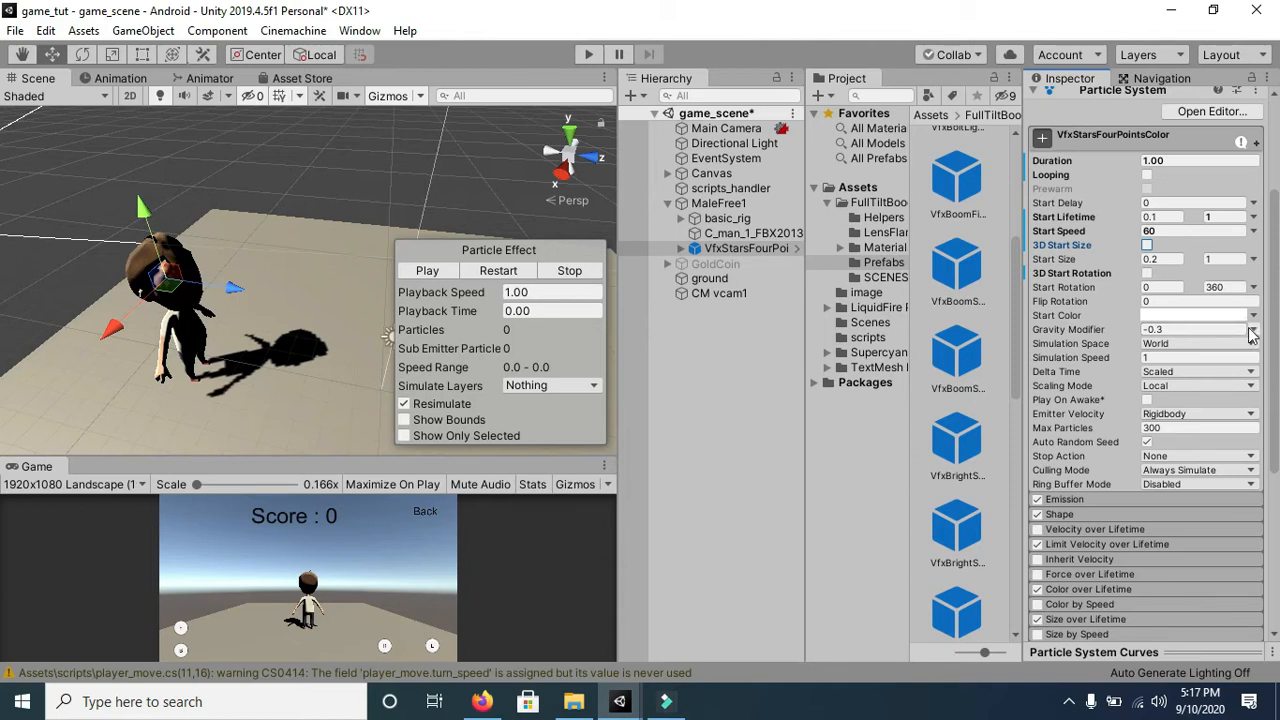
Try Local Simulation Space and Play On Awake on the stars effect, restoring World and turning Play On Awake back off
{"action": "left_click", "coordinate": [1046, 342]}
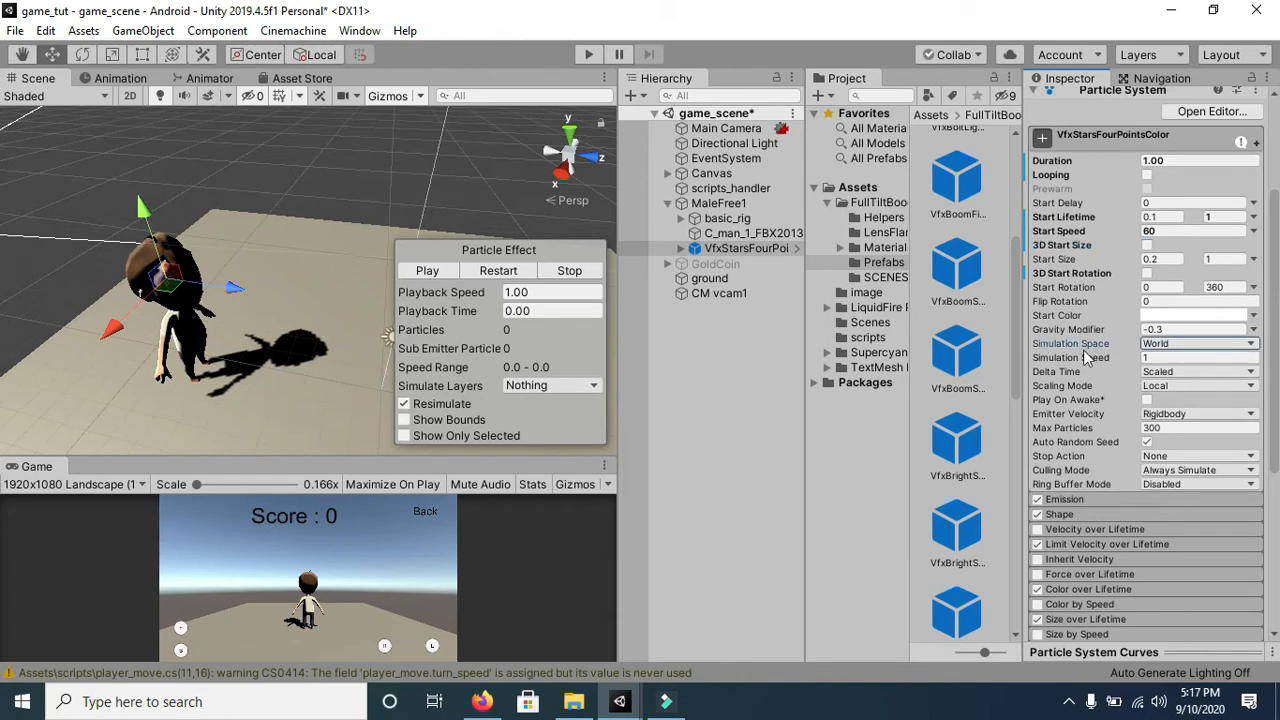
{"action": "mouse_move", "coordinate": [1106, 354]}
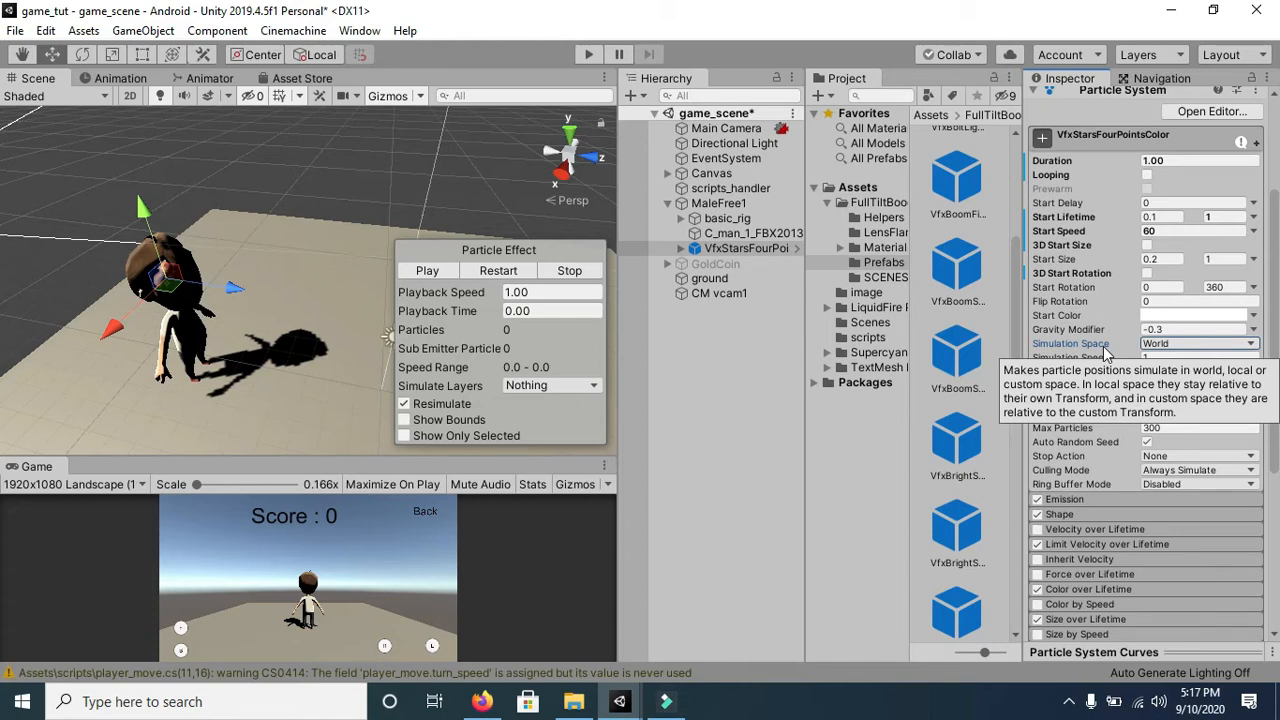
{"action": "left_click", "coordinate": [1207, 345]}
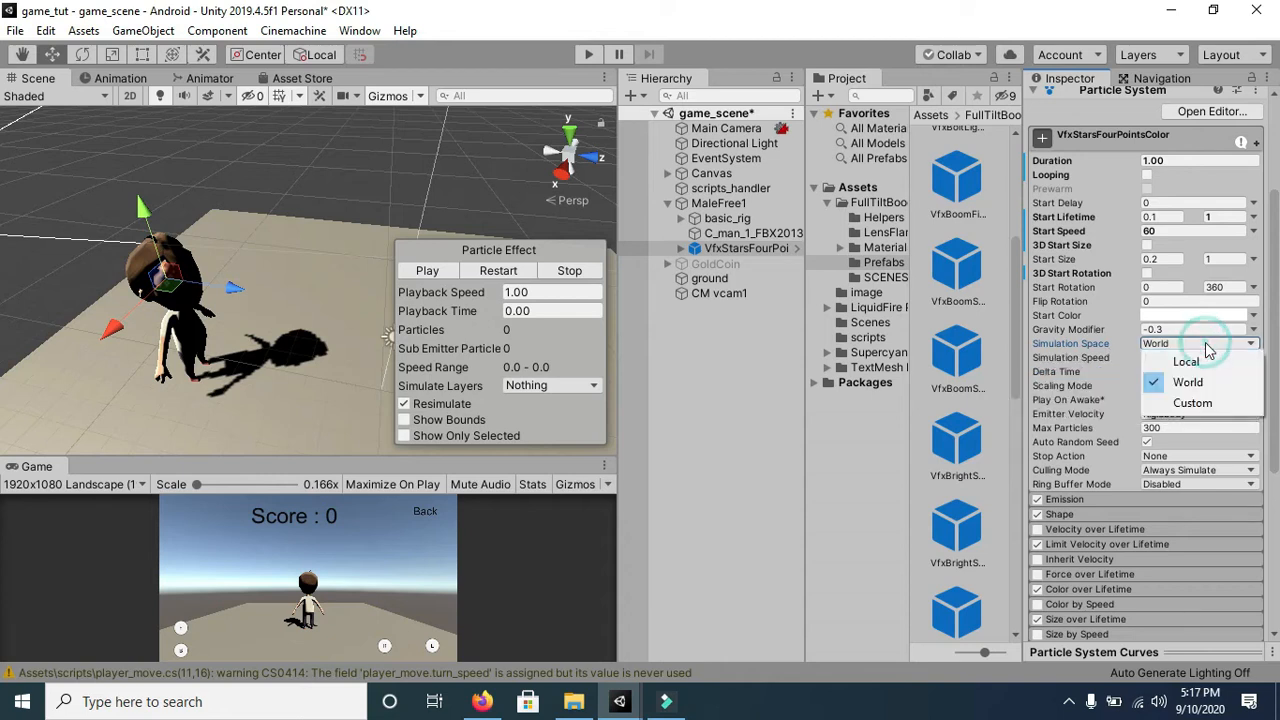
{"action": "left_click", "coordinate": [1215, 362]}
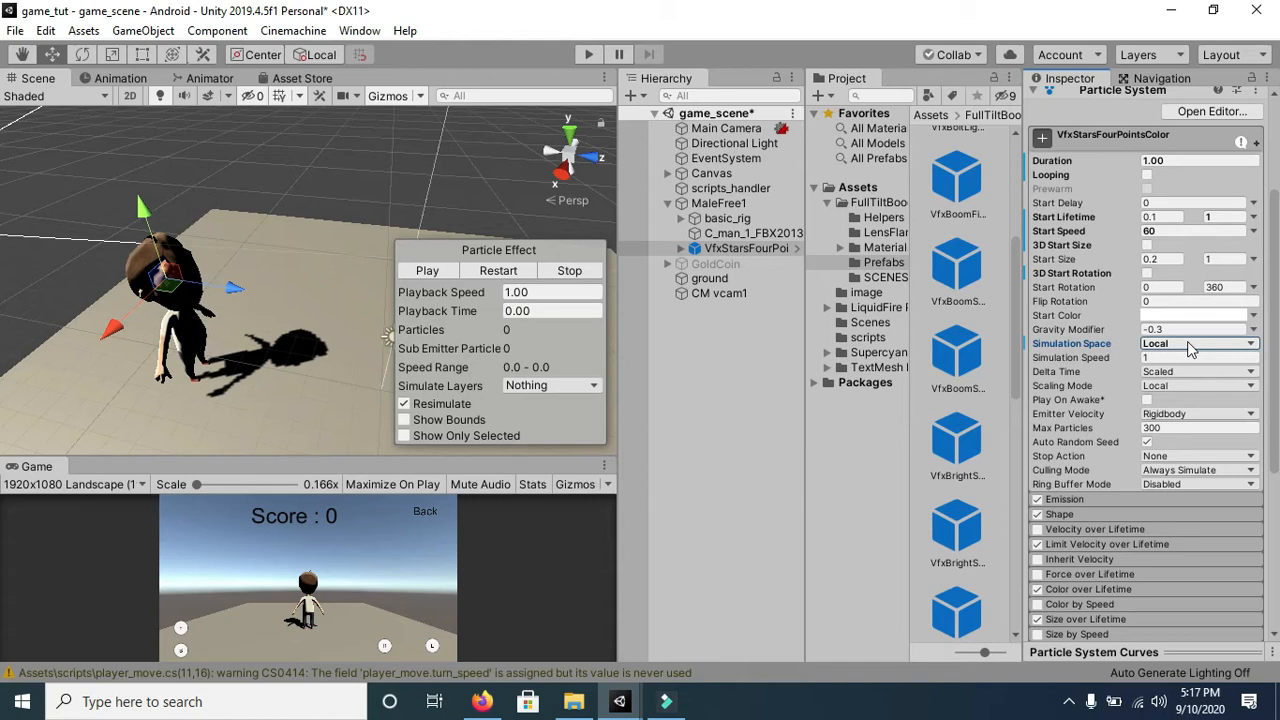
{"action": "left_click", "coordinate": [1190, 345]}
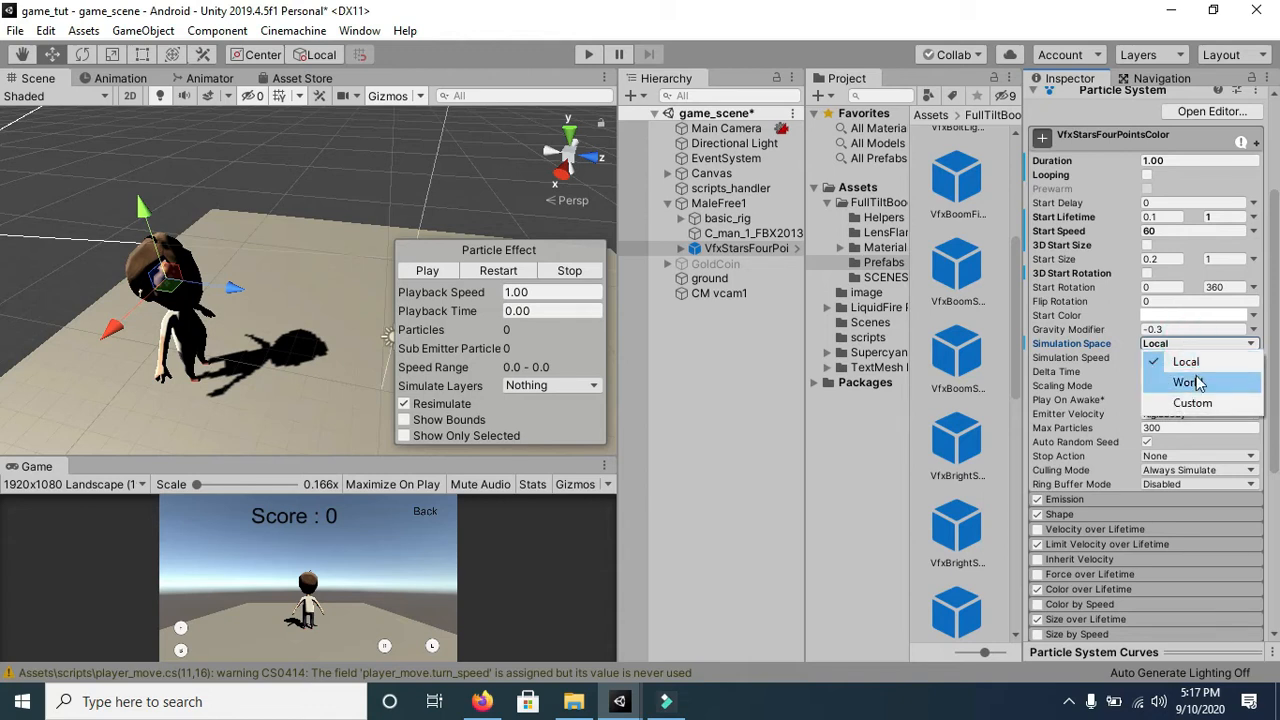
{"action": "left_click", "coordinate": [1194, 382]}
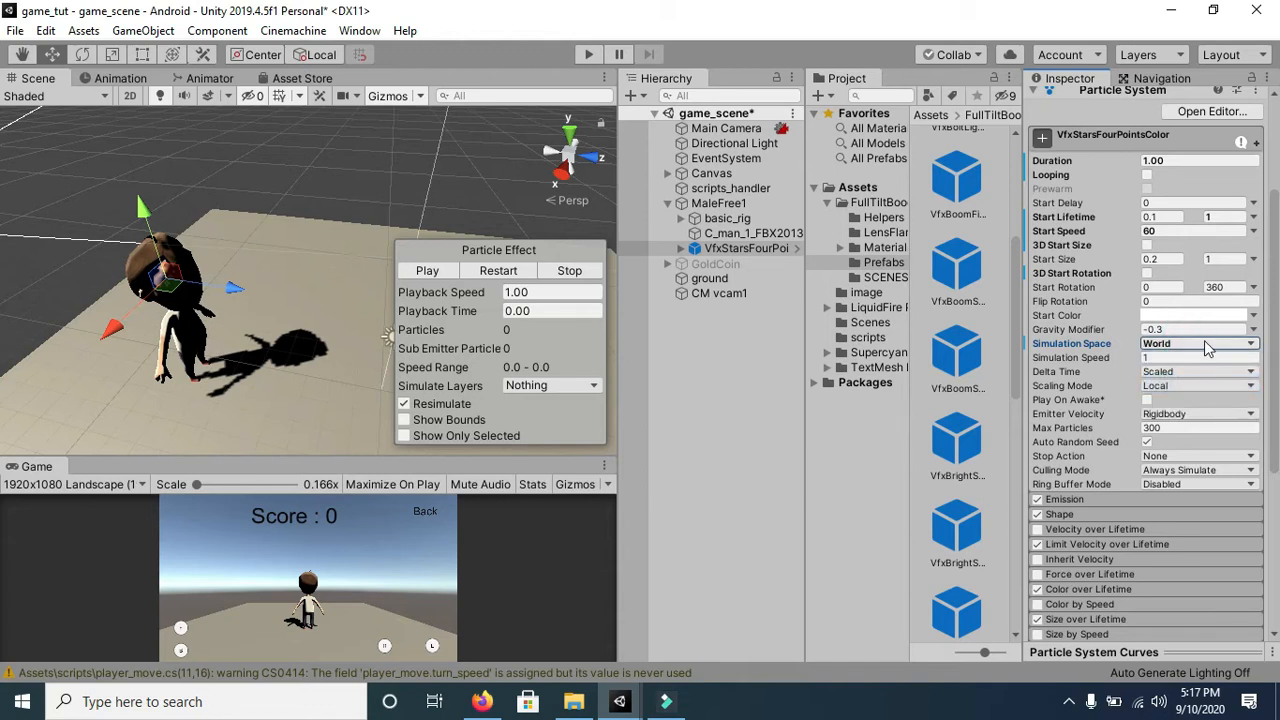
{"action": "left_click", "coordinate": [1148, 400]}
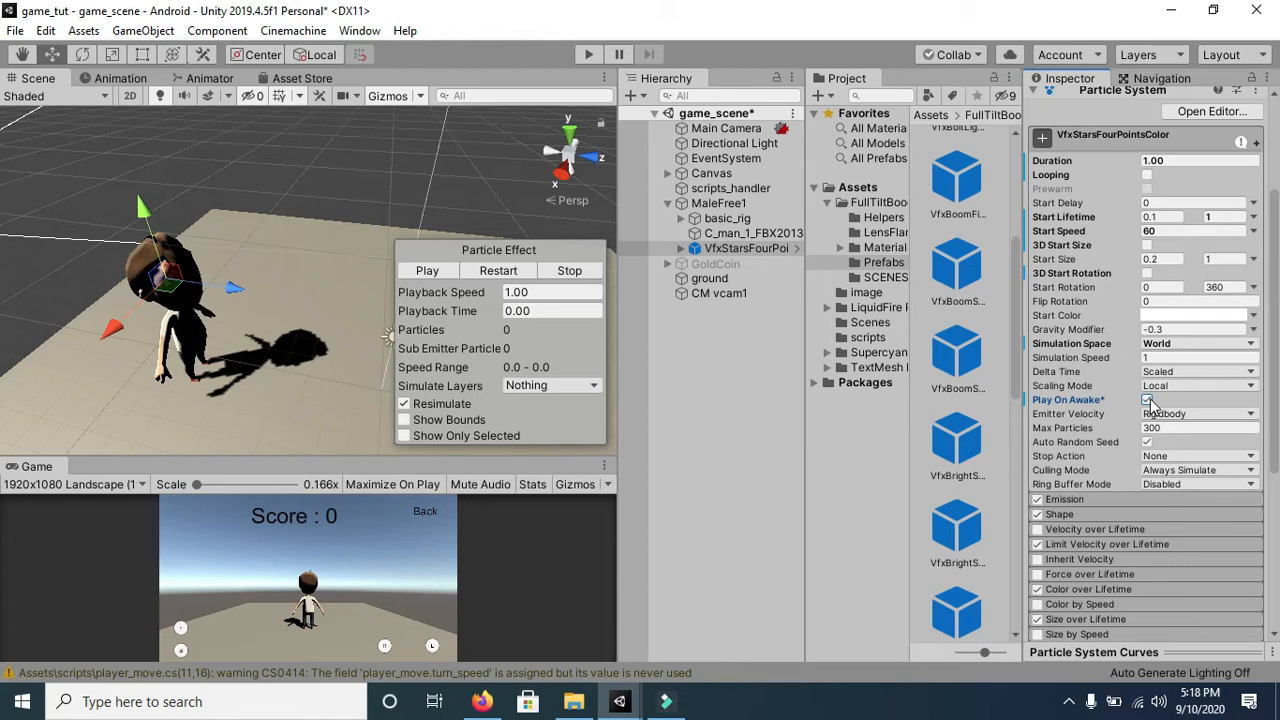
{"action": "left_click", "coordinate": [1147, 400]}
Expand the Emission module, try a Rate over Time of 50, and replay the stars preview
{"action": "left_click", "coordinate": [1092, 500]}
{"action": "scroll", "coordinate": [1127, 440], "scroll_direction": "down", "scroll_amount": 5}
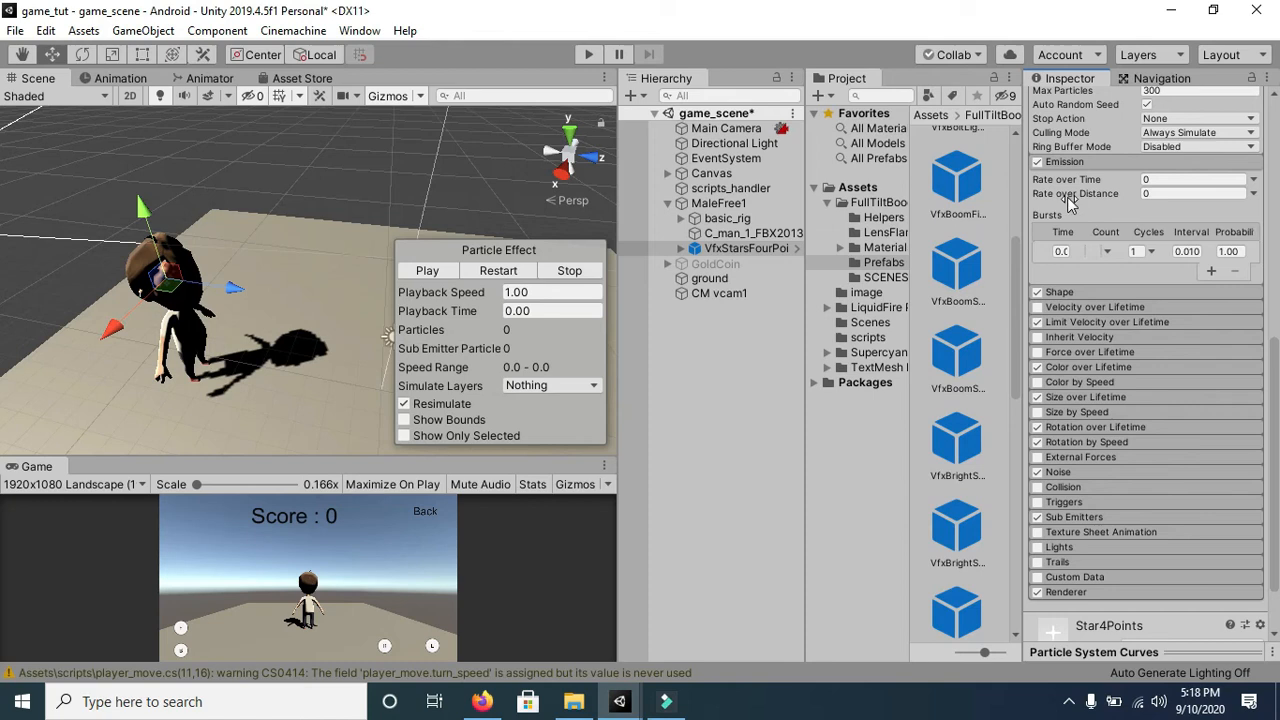
{"action": "left_click", "coordinate": [1164, 180]}
{"action": "left_click", "coordinate": [1164, 182]}
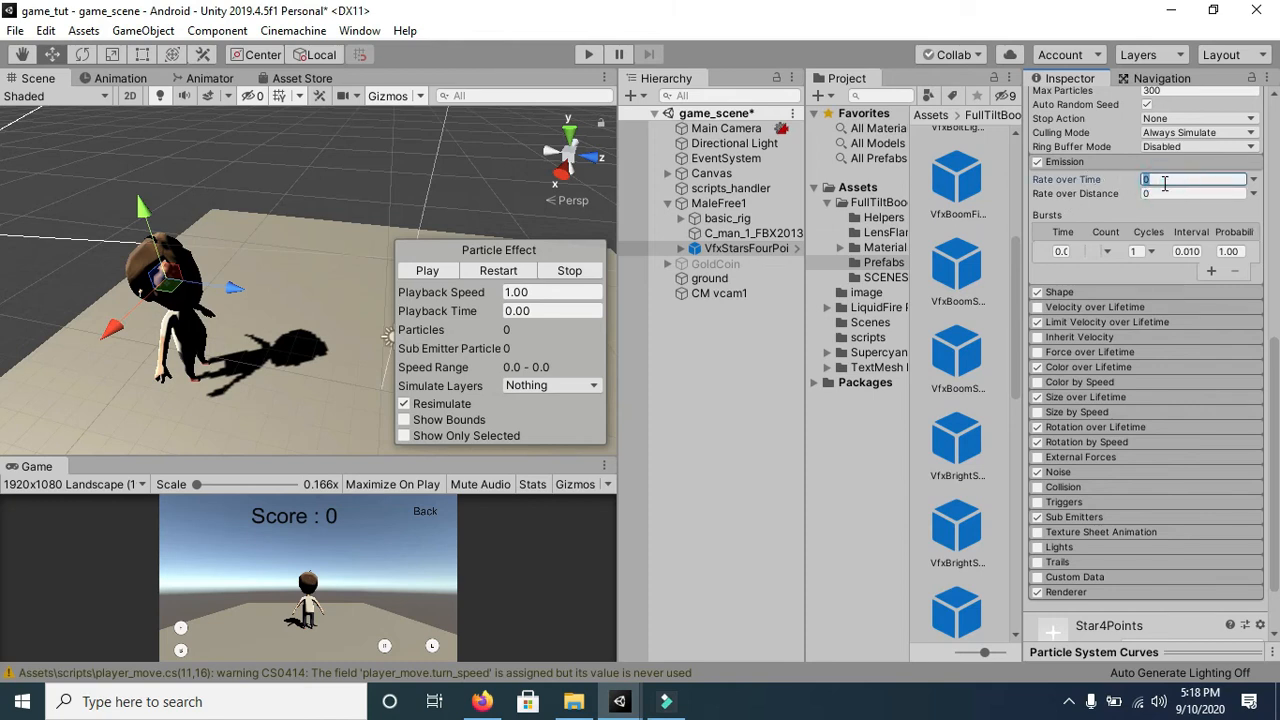
{"action": "type", "text": "50"}
{"action": "left_click", "coordinate": [430, 271]}
{"action": "left_click", "coordinate": [511, 275]}
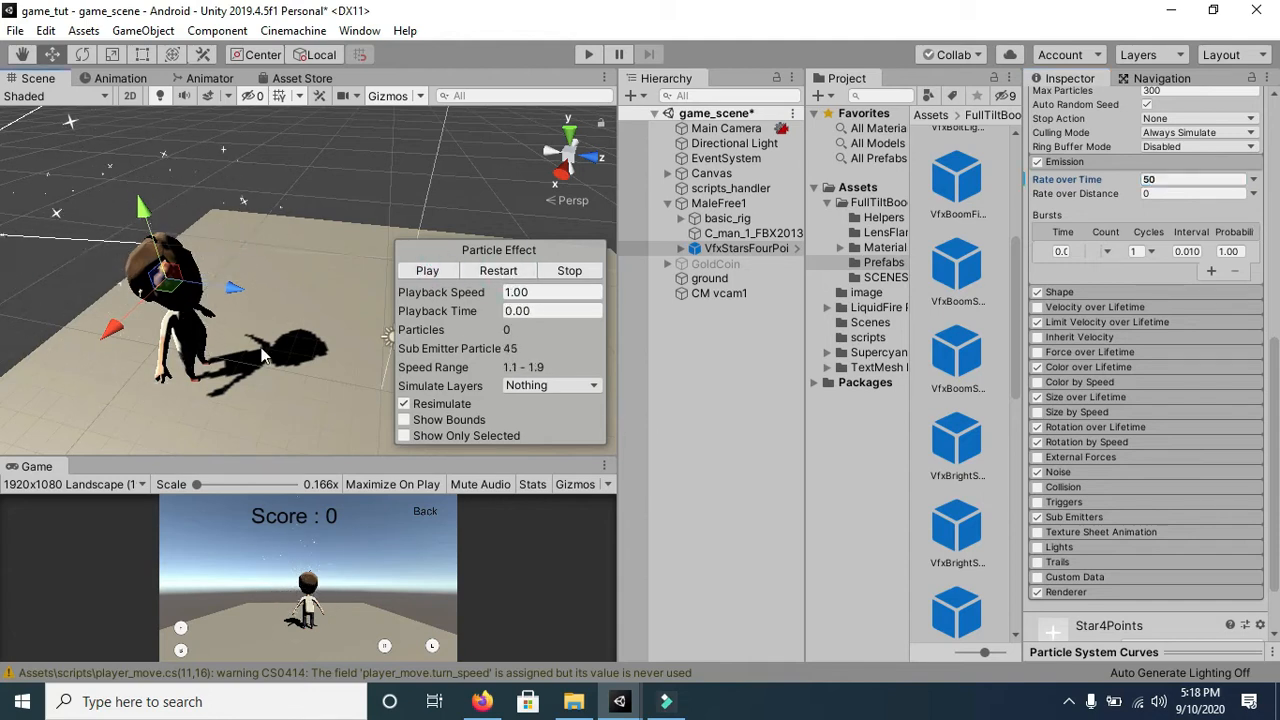
Set the Emission module's Rate over Distance to 20 and restart the stars preview
{"action": "left_click", "coordinate": [1210, 193]}
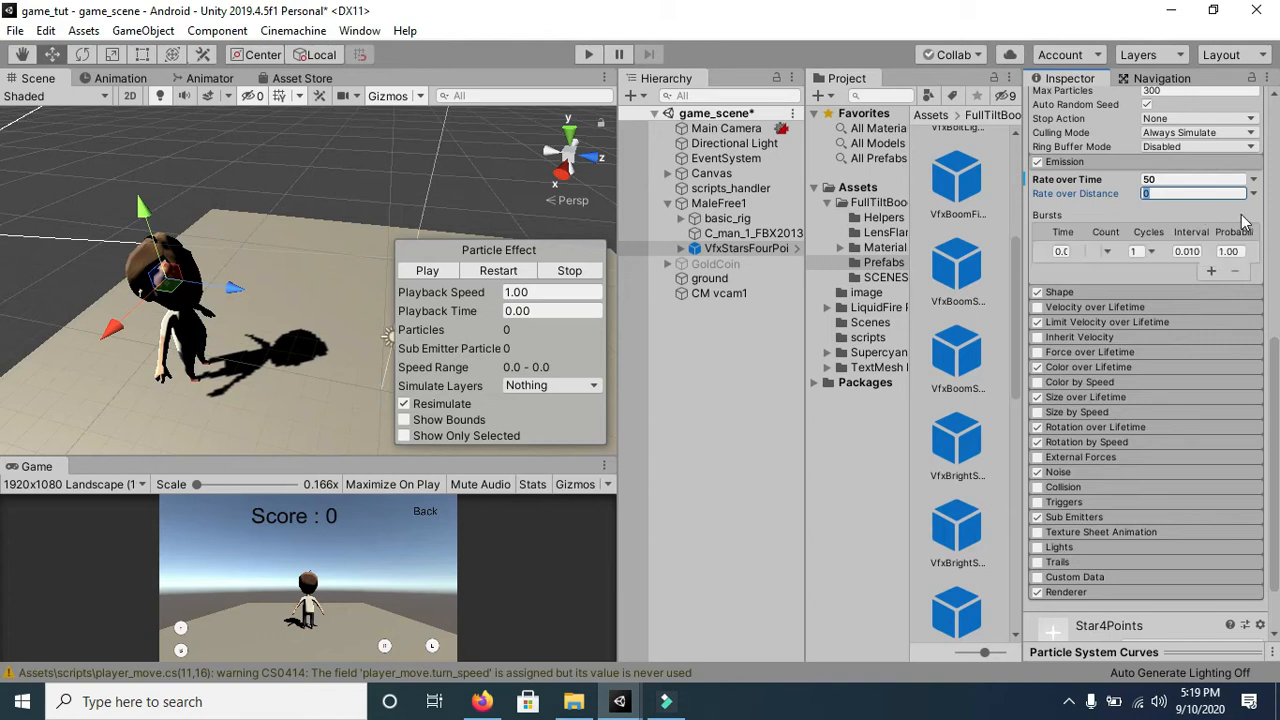
{"action": "type", "text": "20"}
{"action": "left_click", "coordinate": [486, 274]}
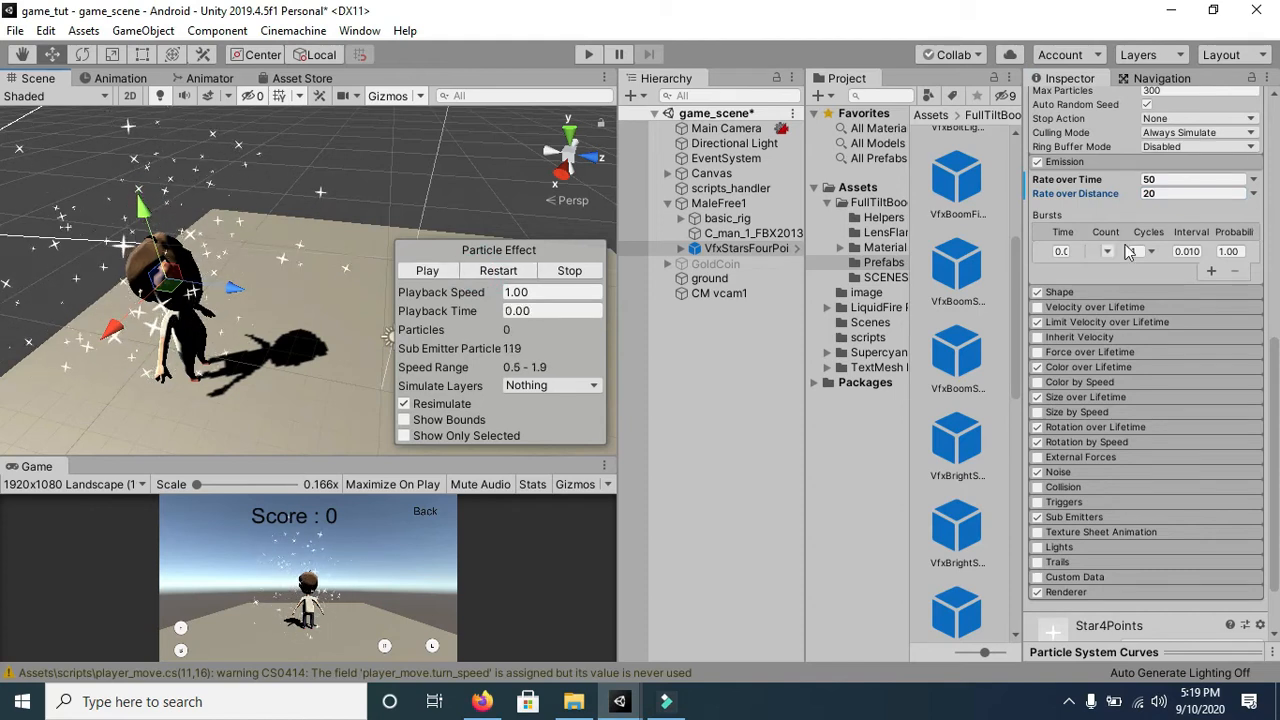
Set the Emission module's Rate over Time to 0 and restart the stars preview
{"action": "scroll", "coordinate": [1127, 250], "scroll_direction": "up", "scroll_amount": 6}
{"action": "scroll", "coordinate": [1127, 250], "scroll_direction": "up", "scroll_amount": 3}
{"action": "scroll", "coordinate": [1160, 300], "scroll_direction": "down", "scroll_amount": 8}
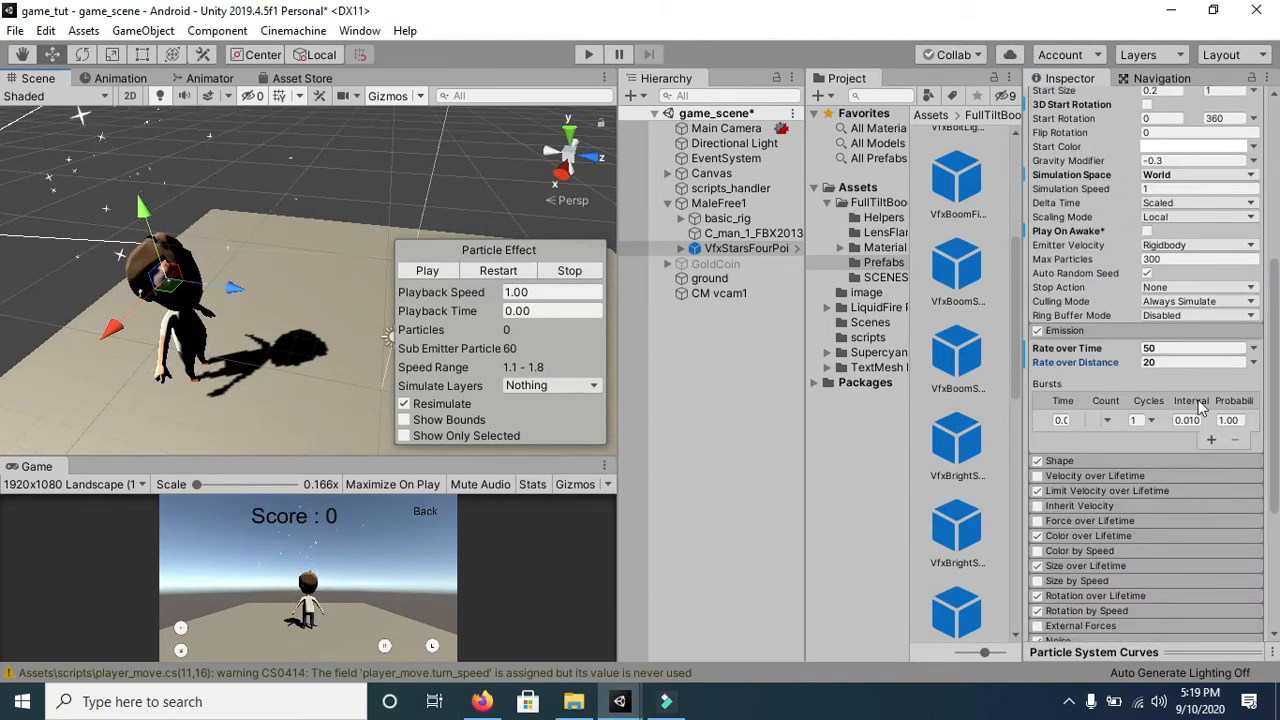
{"action": "left_click", "coordinate": [1176, 348]}
{"action": "type", "text": "0"}
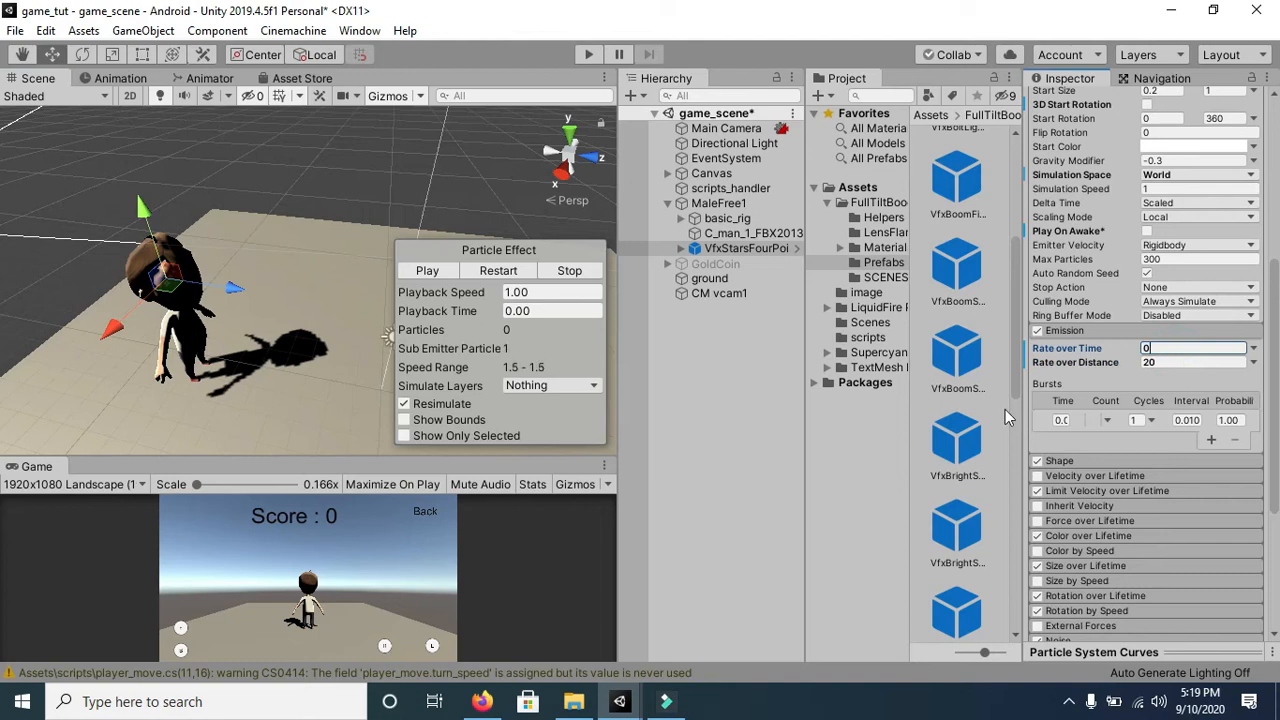
{"action": "left_click", "coordinate": [499, 272]}
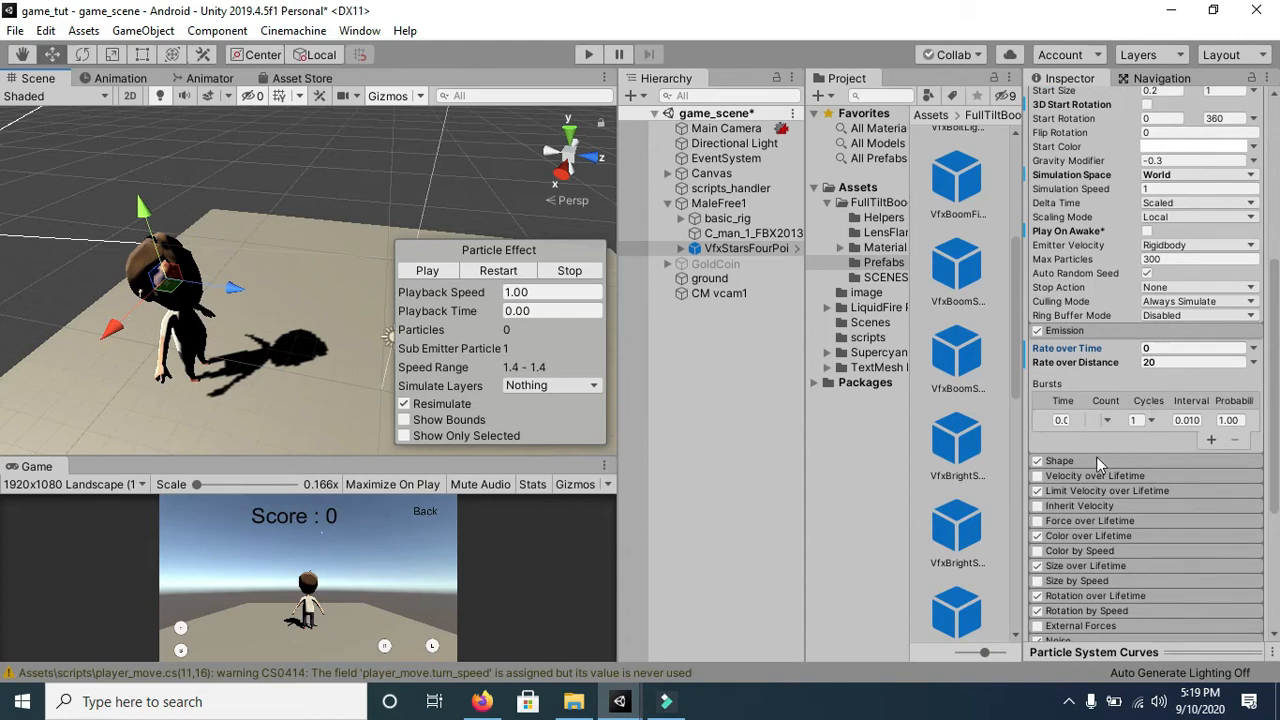
Expand the Shape module, try Cone as the emitter shape, and return it to Sphere
{"action": "left_click", "coordinate": [1098, 461]}
{"action": "scroll", "coordinate": [1110, 380], "scroll_direction": "down", "scroll_amount": 3}
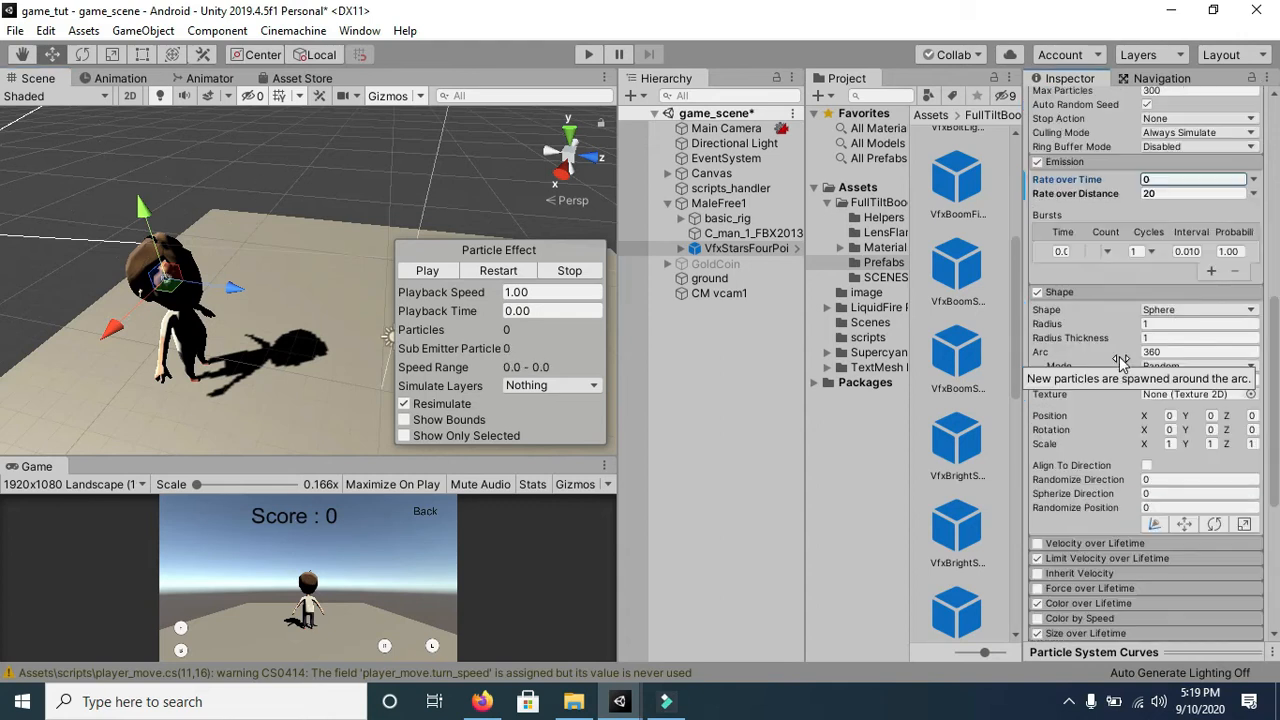
{"action": "left_click", "coordinate": [1163, 318]}
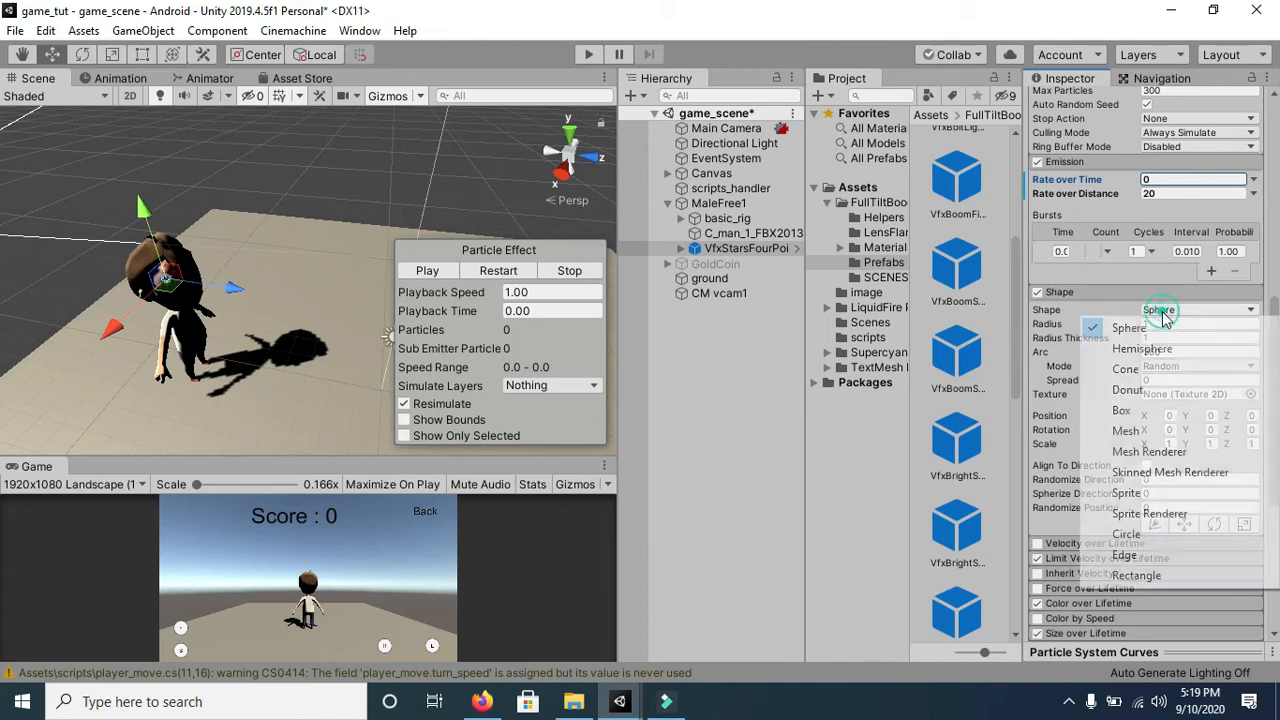
{"action": "left_click", "coordinate": [1125, 300]}
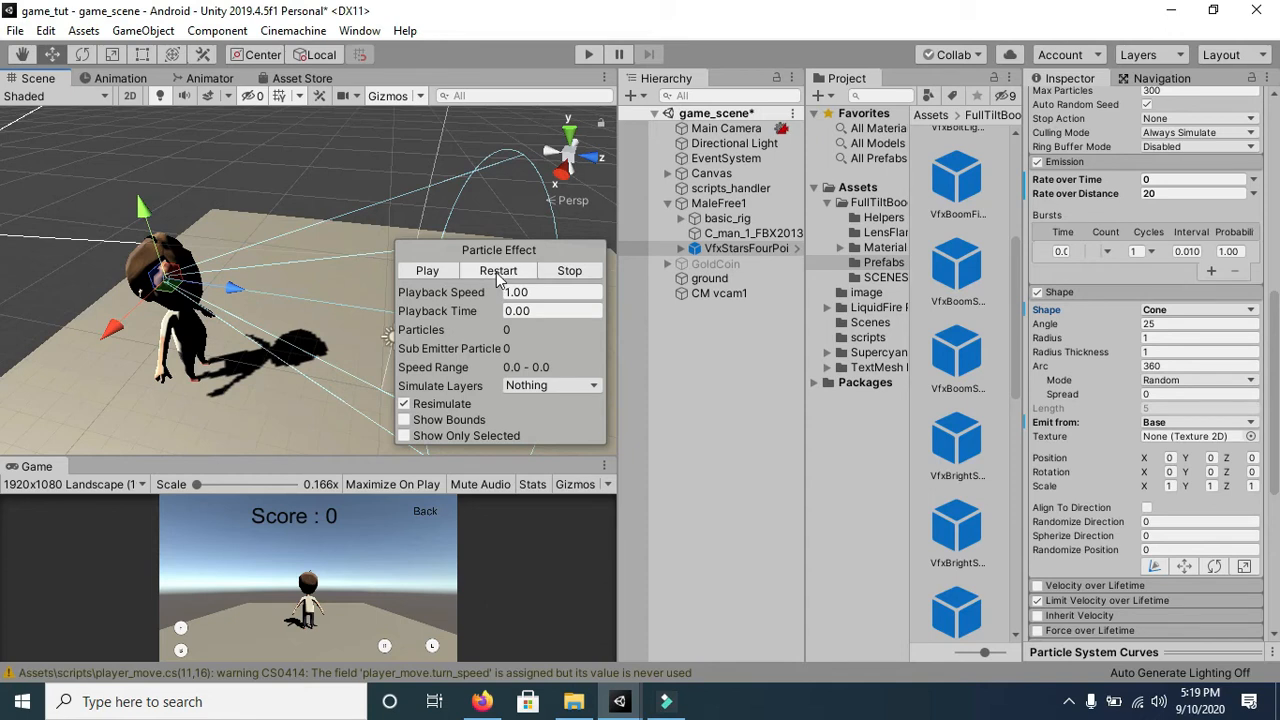
{"action": "left_click", "coordinate": [1168, 312]}
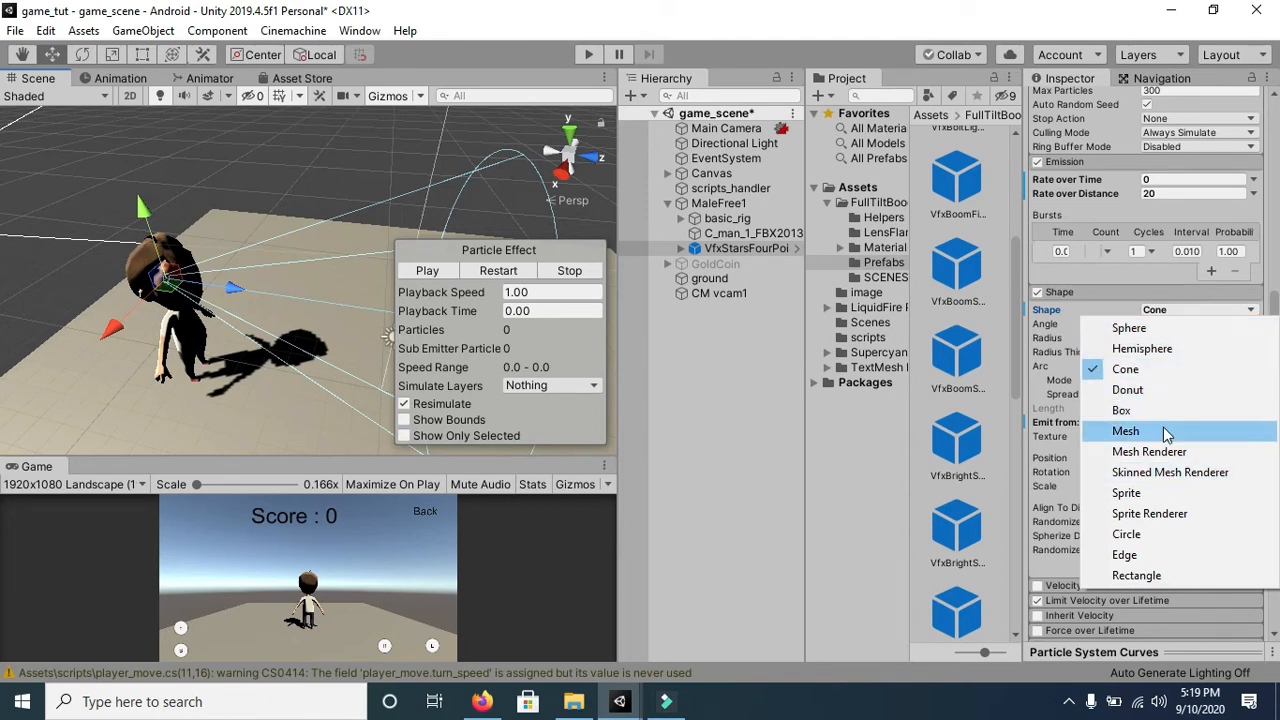
{"action": "left_click", "coordinate": [1186, 330]}
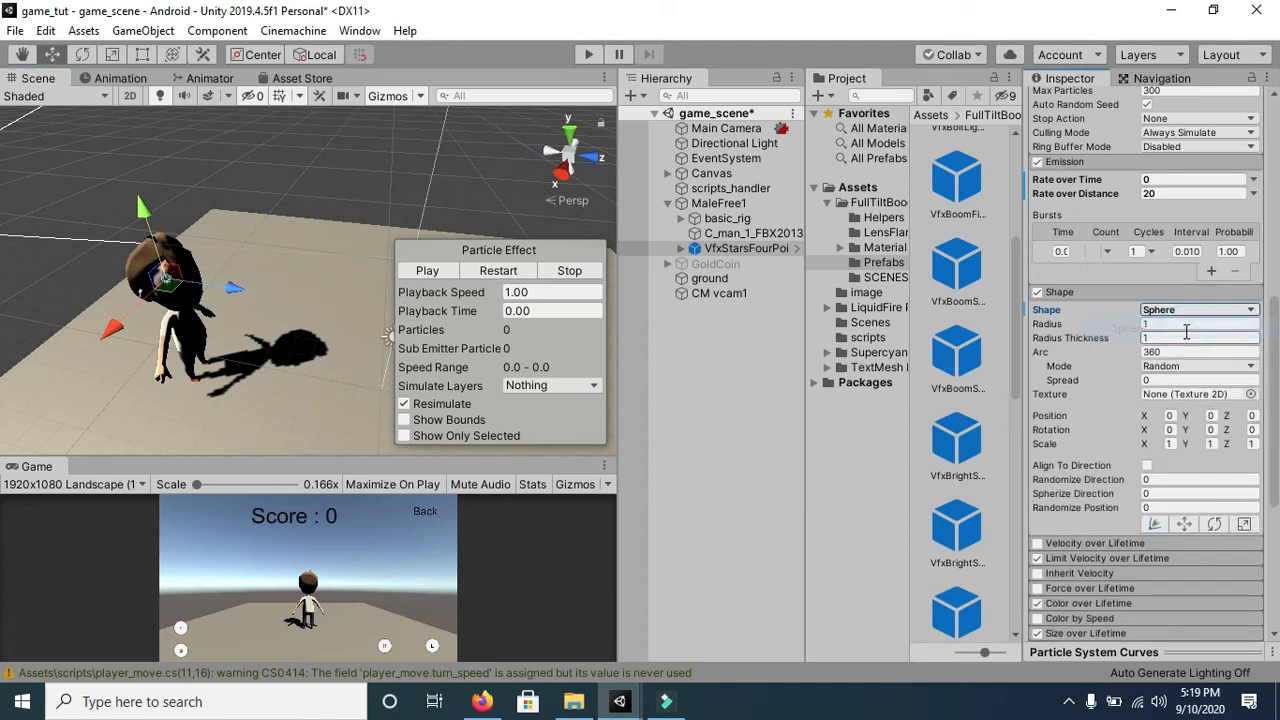
Set the stars emitter's Shape to Mesh, preview the effect, and save the scene
{"action": "left_click", "coordinate": [1197, 311]}
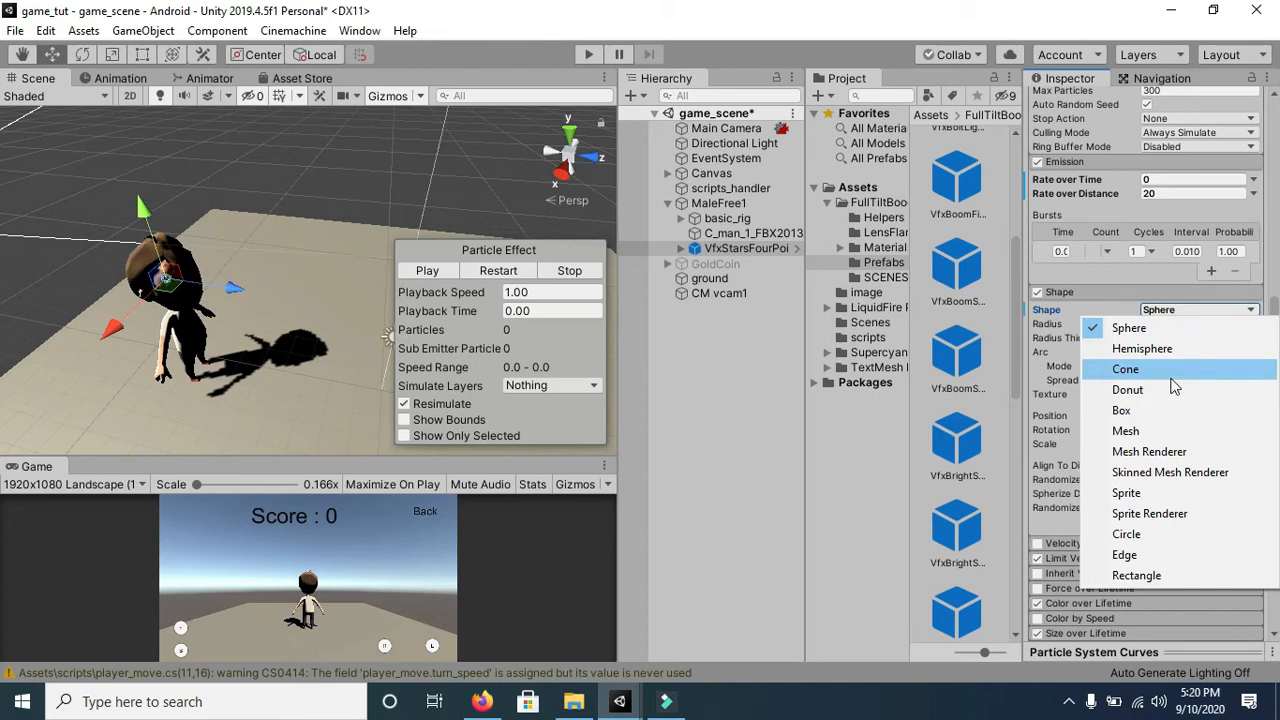
{"action": "left_click", "coordinate": [1155, 430]}
{"action": "left_click", "coordinate": [492, 272]}
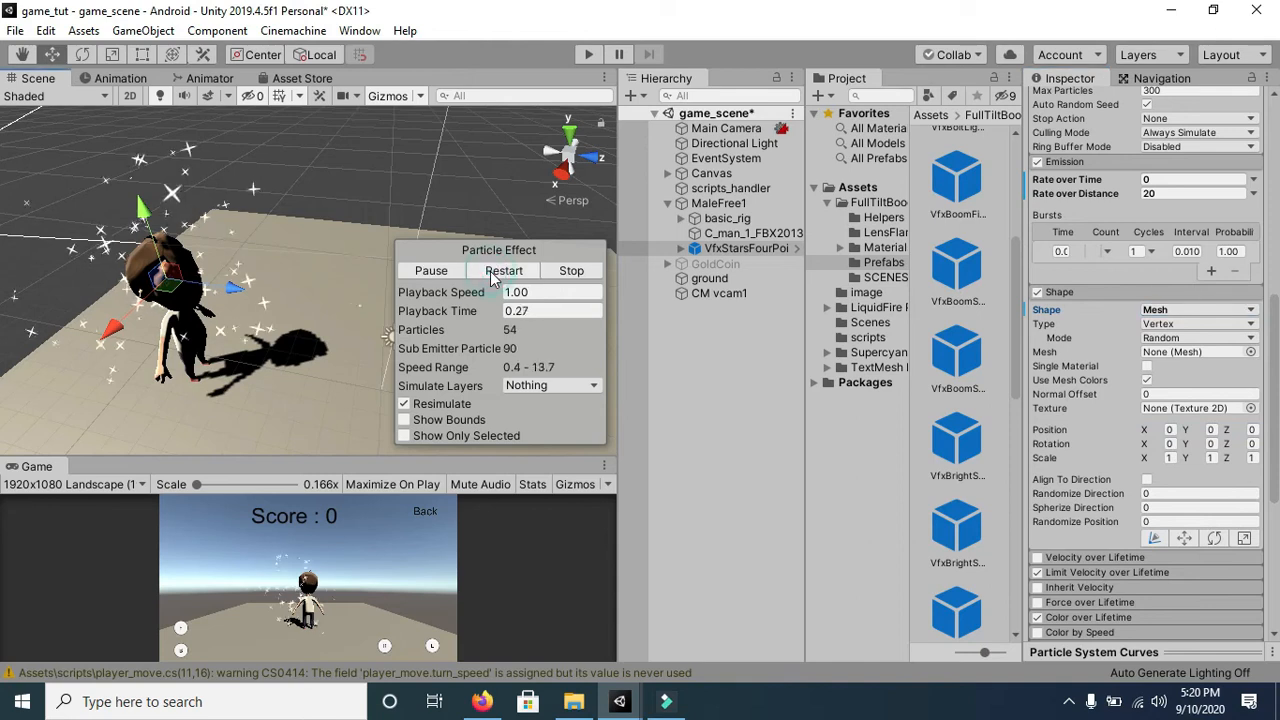
{"action": "left_click", "coordinate": [448, 271]}
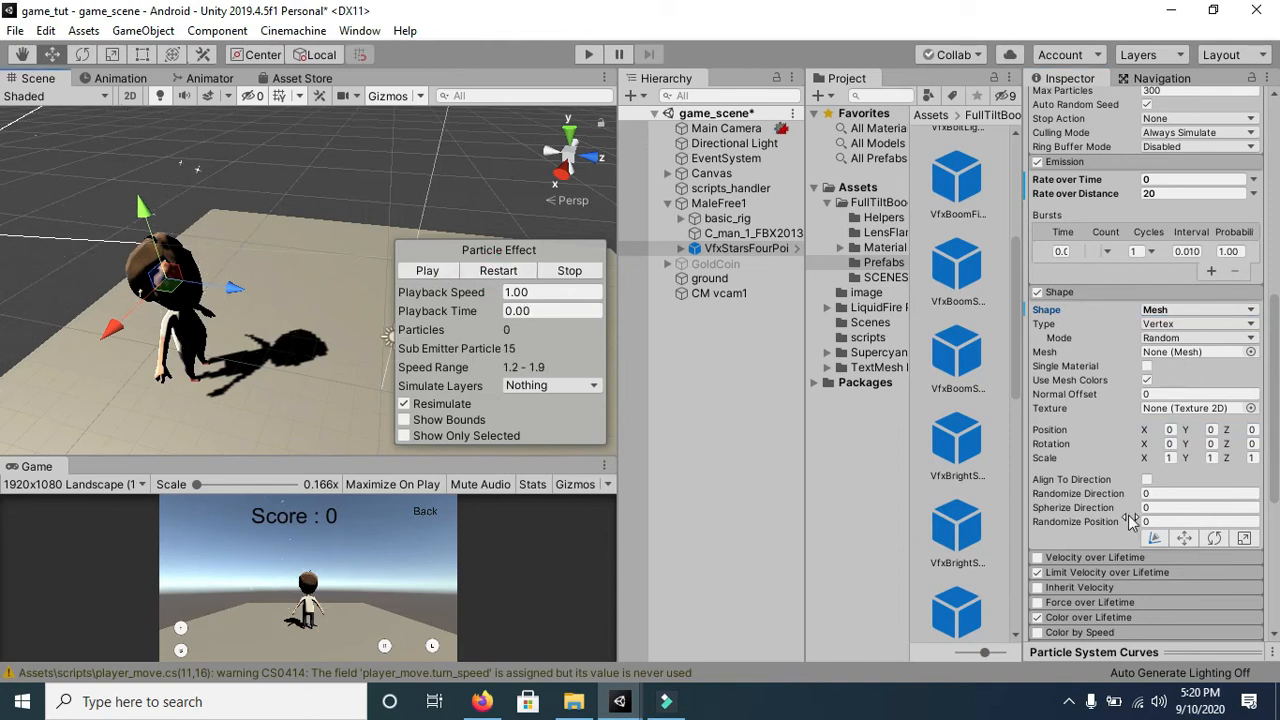
{"action": "scroll", "coordinate": [1130, 520], "scroll_direction": "down", "scroll_amount": 5}
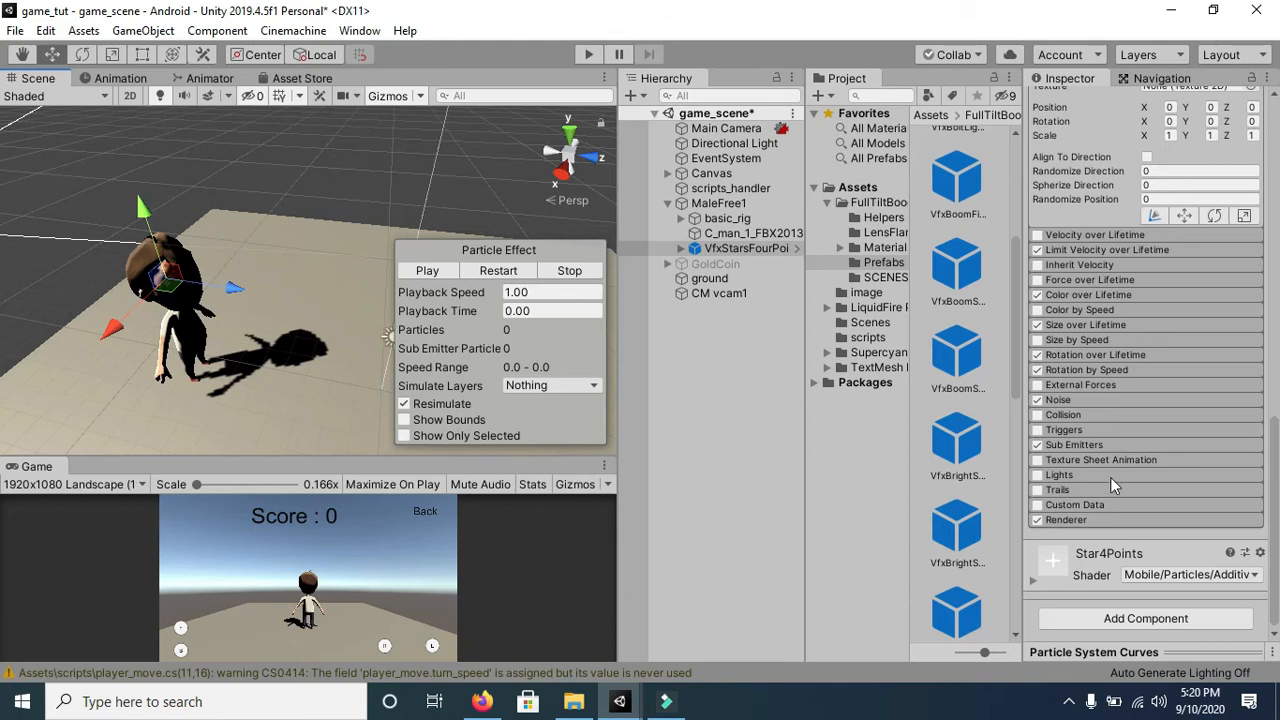
{"action": "key", "text": "ctrl+s"}
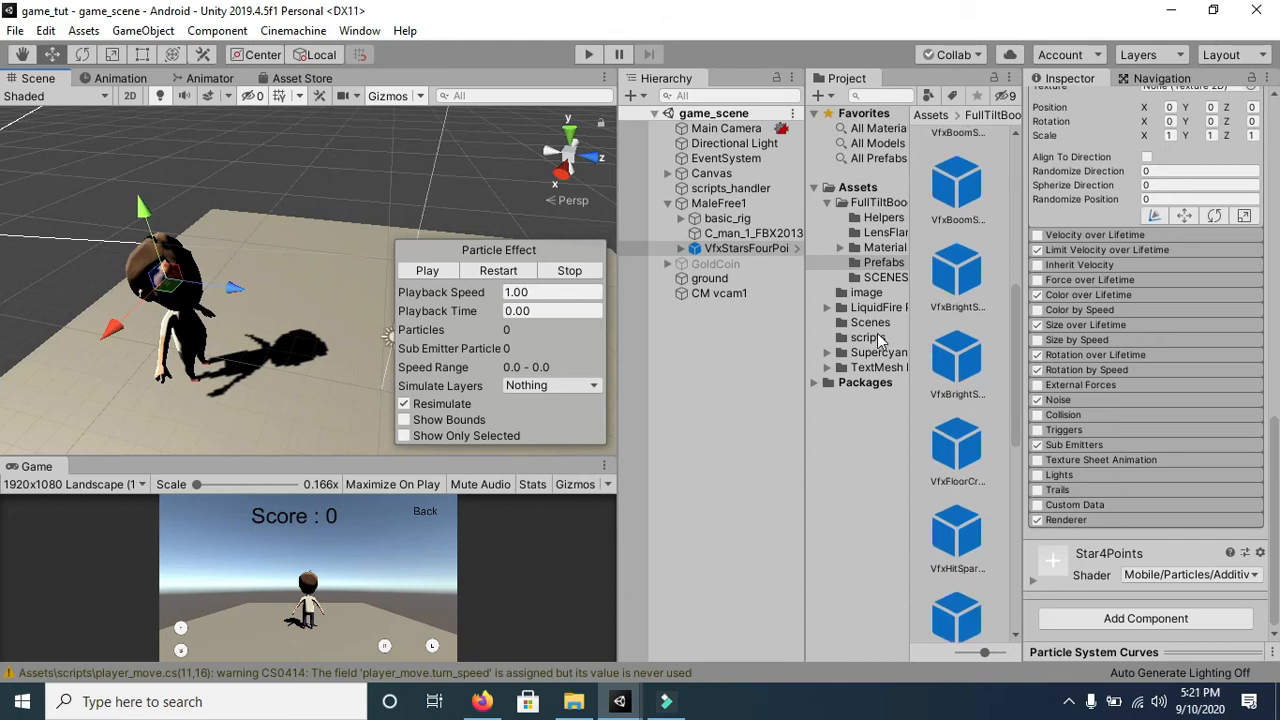
Check which script is attached to MaleFree1 and open score_update from the scripts folder in the code editor
{"action": "left_click", "coordinate": [700, 390]}
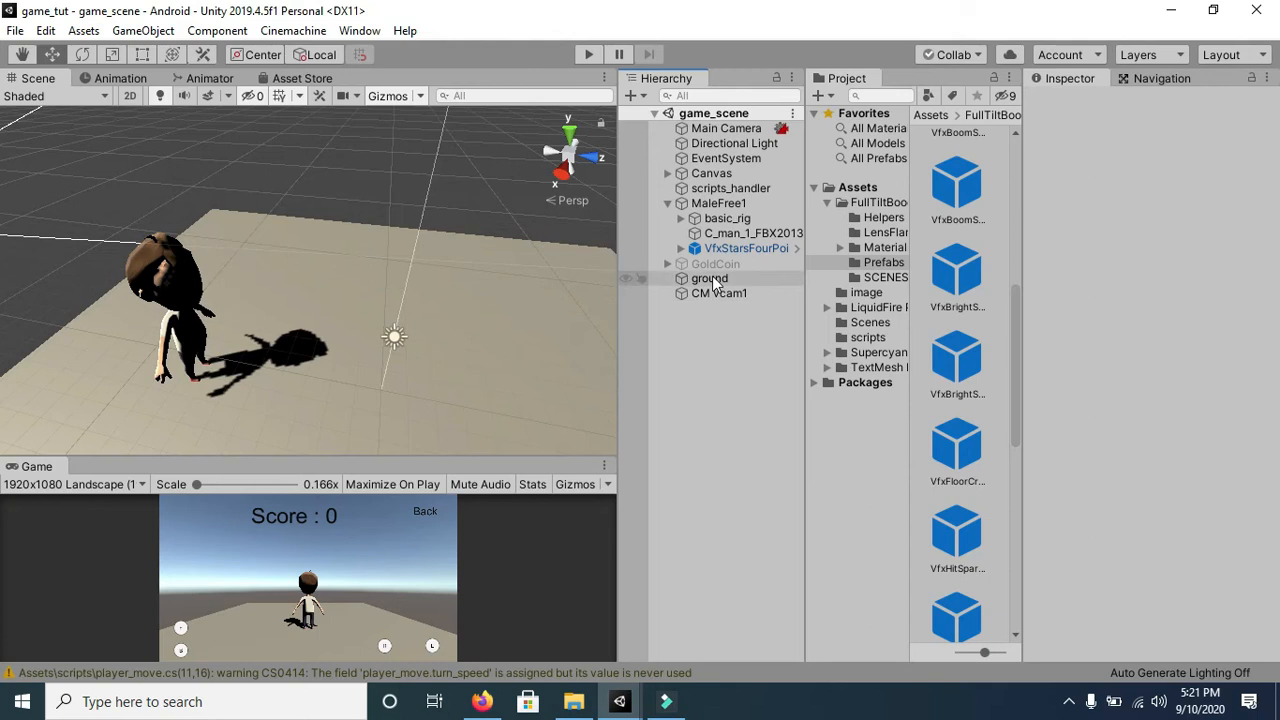
{"action": "left_click", "coordinate": [892, 340]}
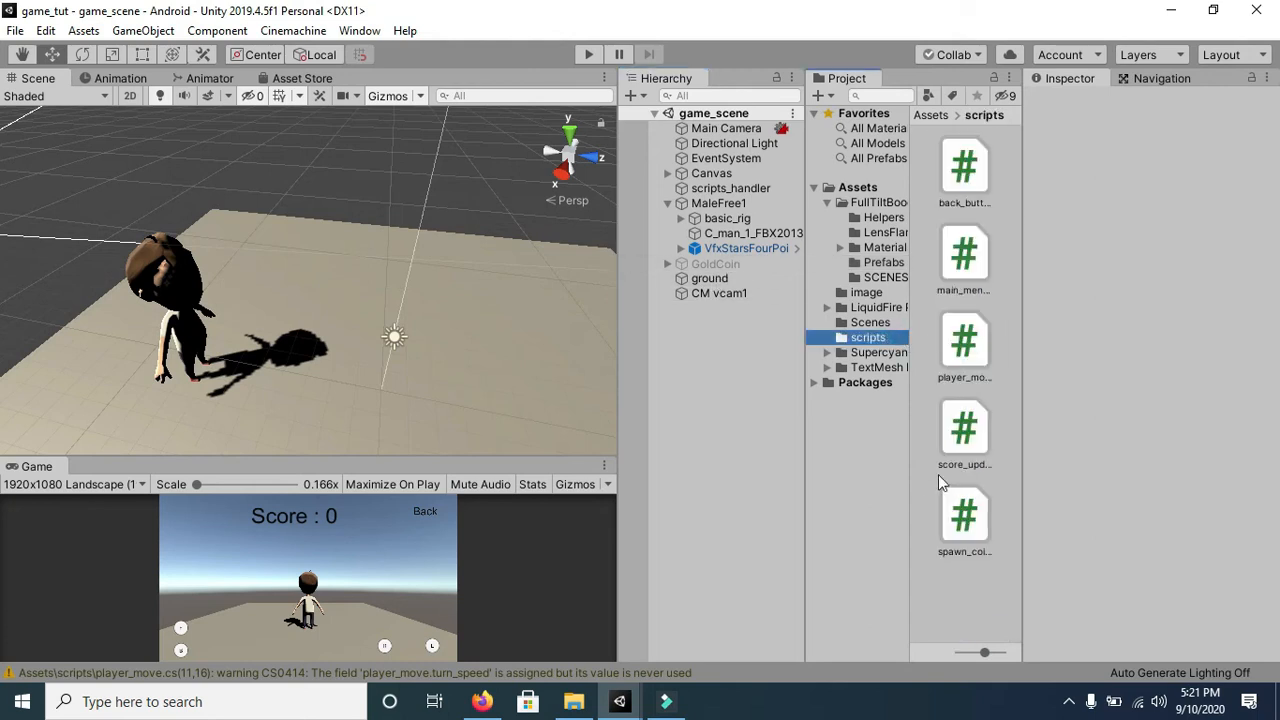
{"action": "left_click", "coordinate": [720, 203]}
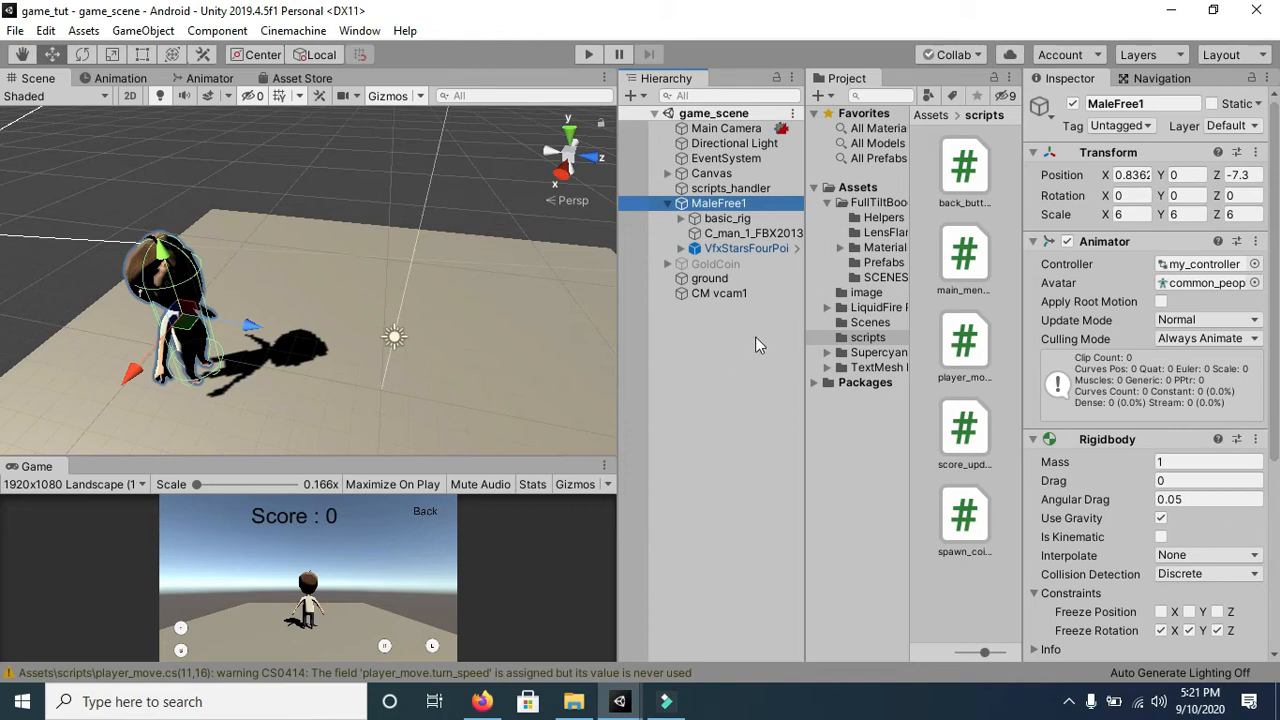
{"action": "scroll", "coordinate": [1085, 355], "scroll_direction": "down", "scroll_amount": 5}
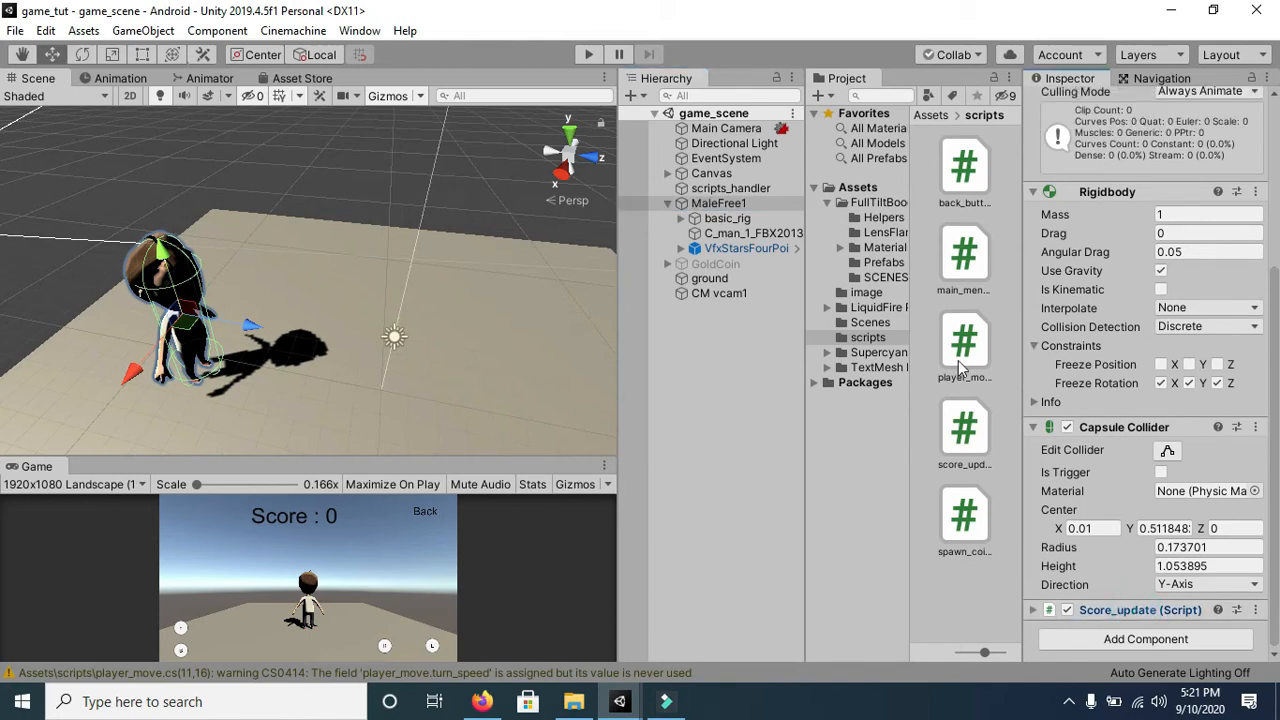
{"action": "left_click", "coordinate": [955, 445]}
{"action": "double_click", "coordinate": [954, 445]}
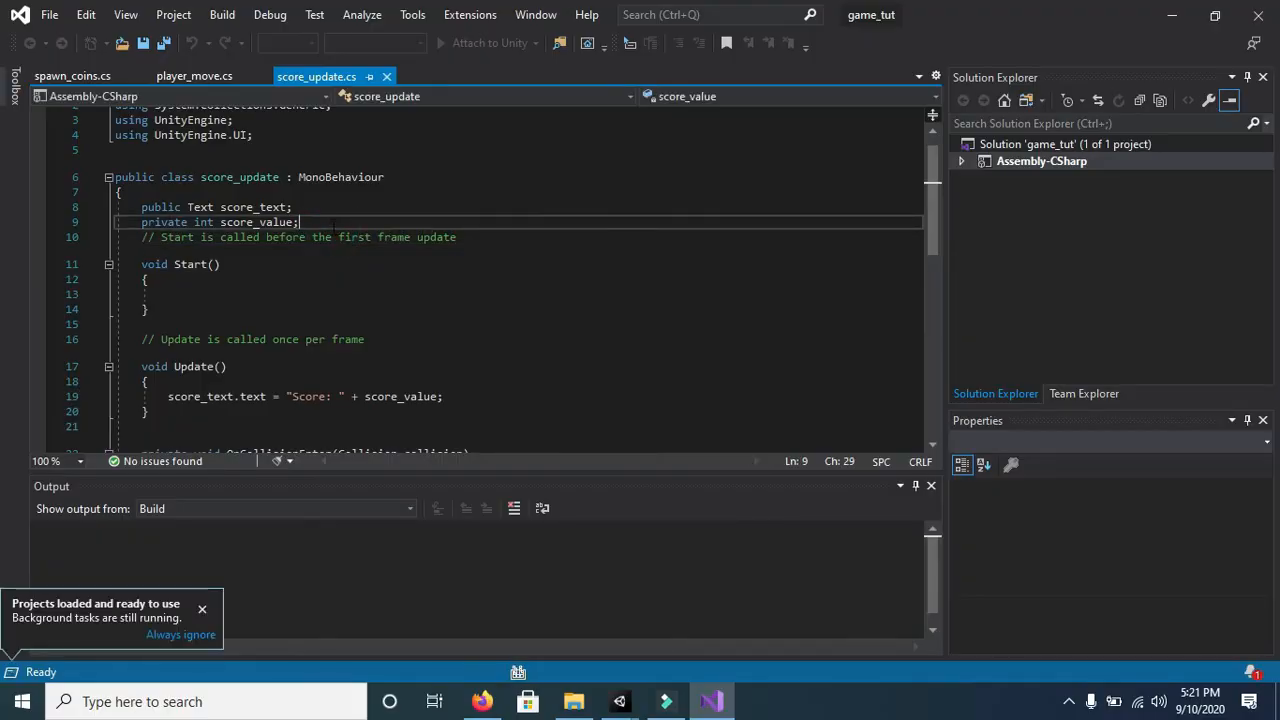
Declare a public ParticleSystem variable named particles below score_value in the score_update class
{"action": "key", "text": "Return"}
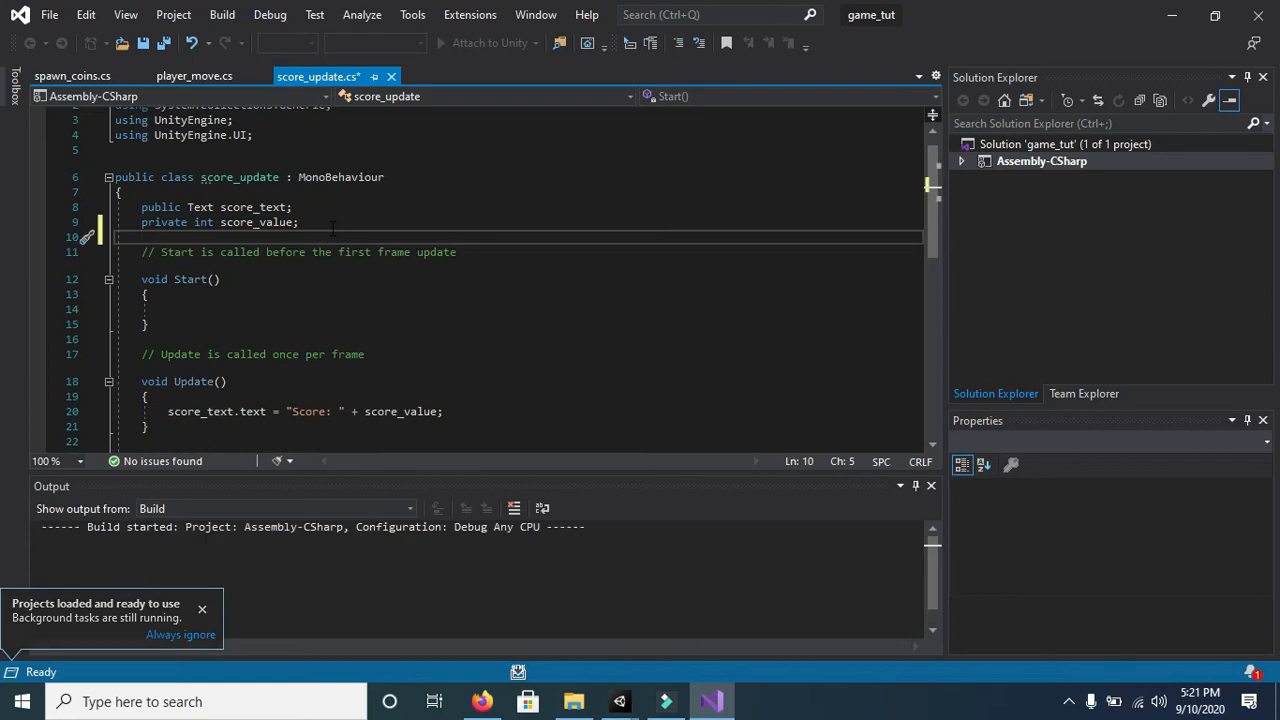
{"action": "type", "text": "public part"}
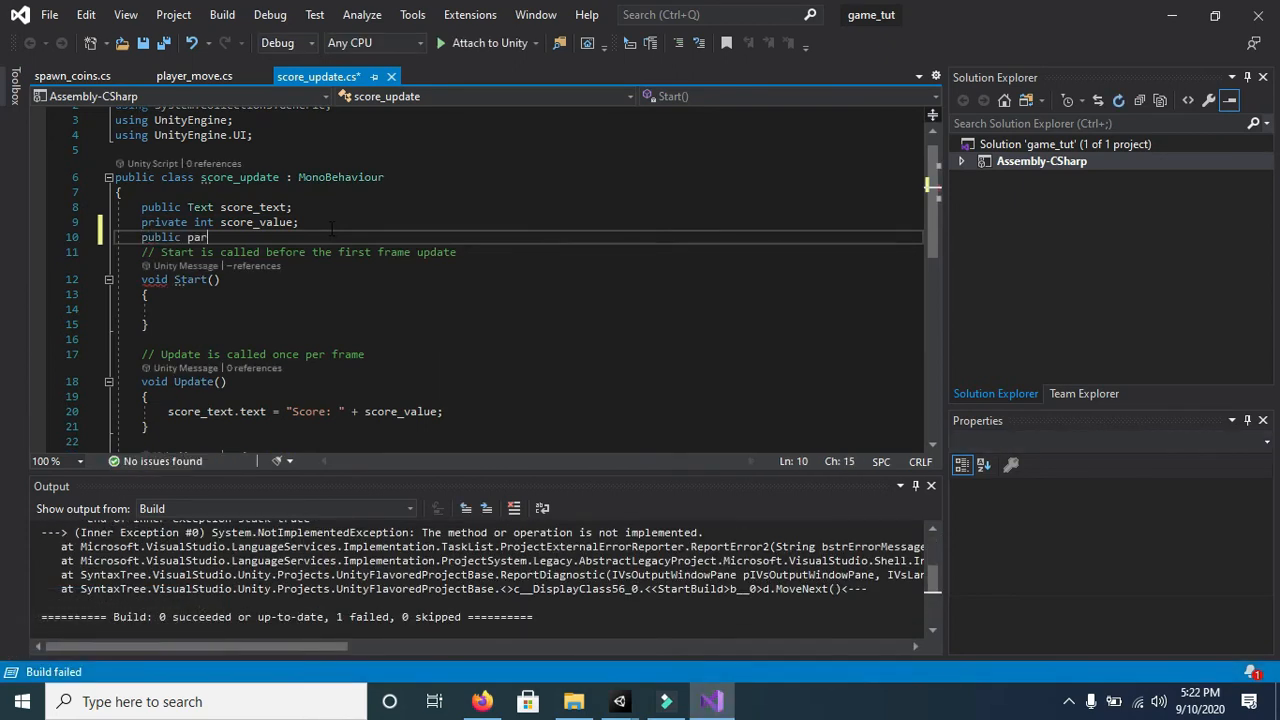
{"action": "scroll", "coordinate": [322, 339], "scroll_direction": "up", "scroll_amount": 2}
{"action": "left_click", "coordinate": [241, 277]}
{"action": "left_click", "coordinate": [229, 262]}
{"action": "key", "text": "BackSpace"}
{"action": "key", "text": "BackSpace"}
{"action": "key", "text": "BackSpace"}
{"action": "key", "text": "BackSpace"}
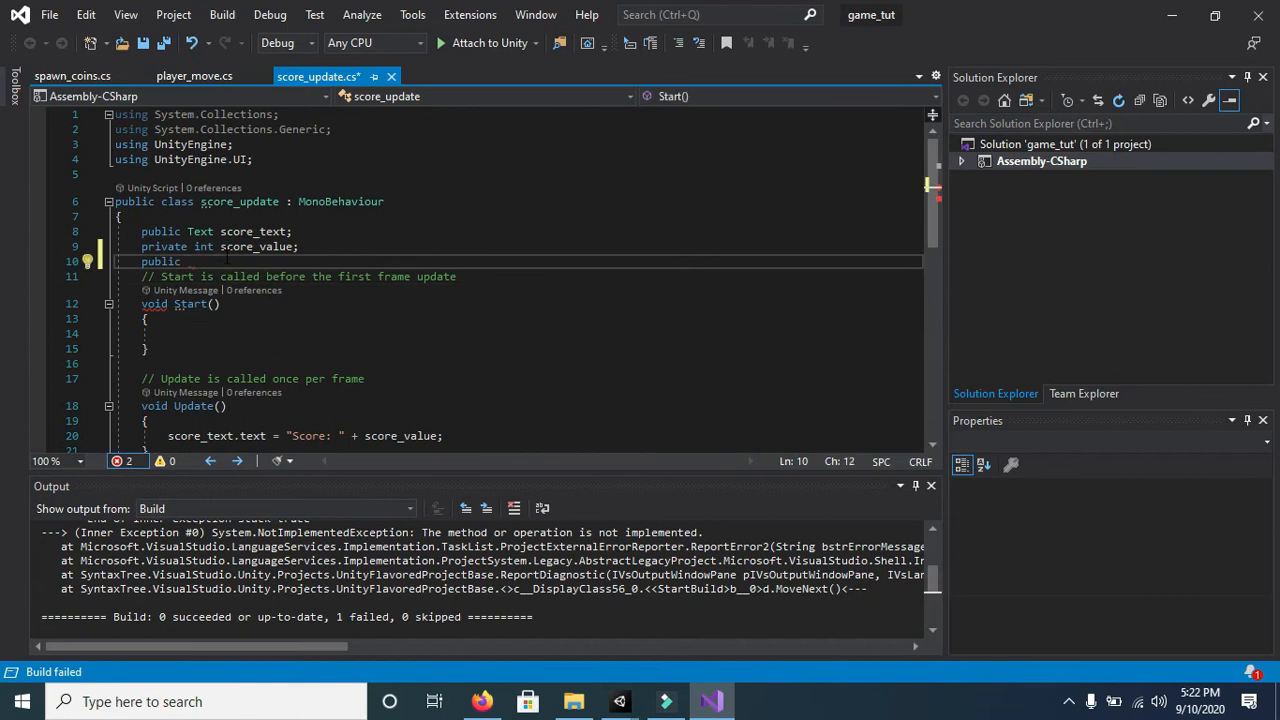
{"action": "type", "text": "particlesy"}
{"action": "key", "text": "Tab"}
{"action": "type", "text": "particles;"}
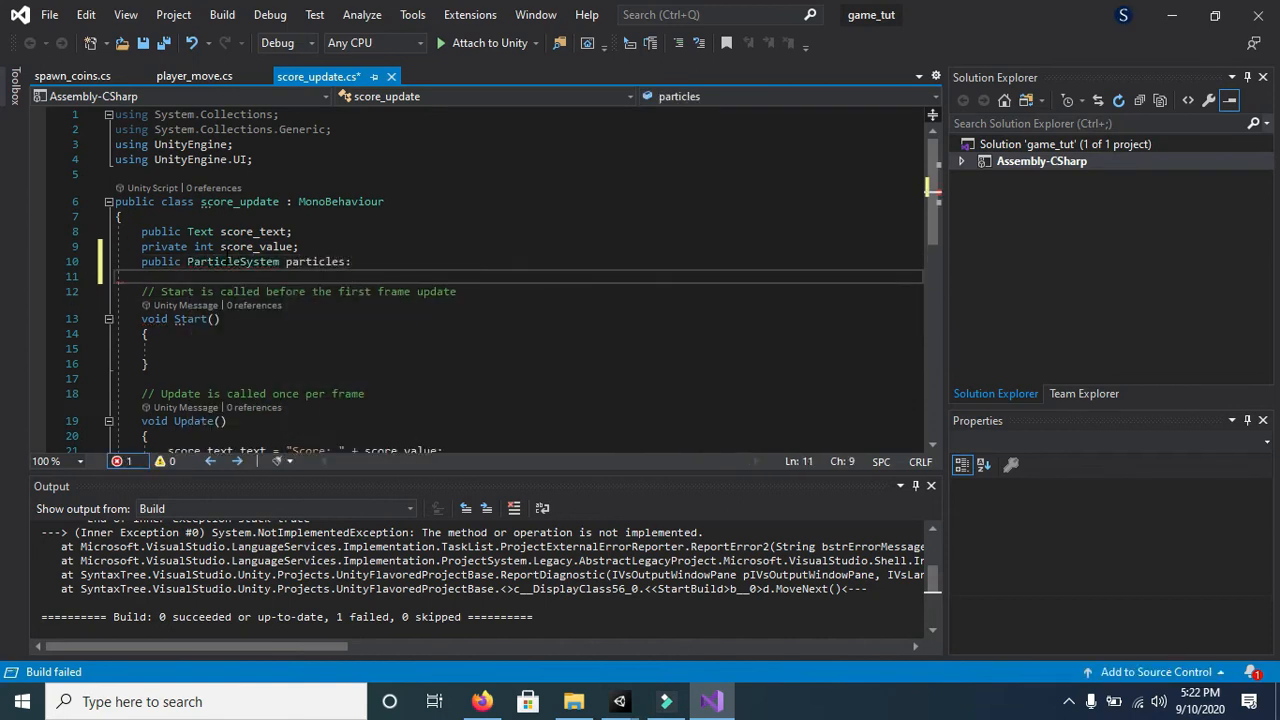
Add particles.Play(); after score_value += 1; in the GoldCoin collision block and save the script
{"action": "scroll", "coordinate": [333, 311], "scroll_direction": "down", "scroll_amount": 5}
{"action": "left_click", "coordinate": [333, 311]}
{"action": "key", "text": "Return"}
{"action": "type", "text": "particles.Play();"}
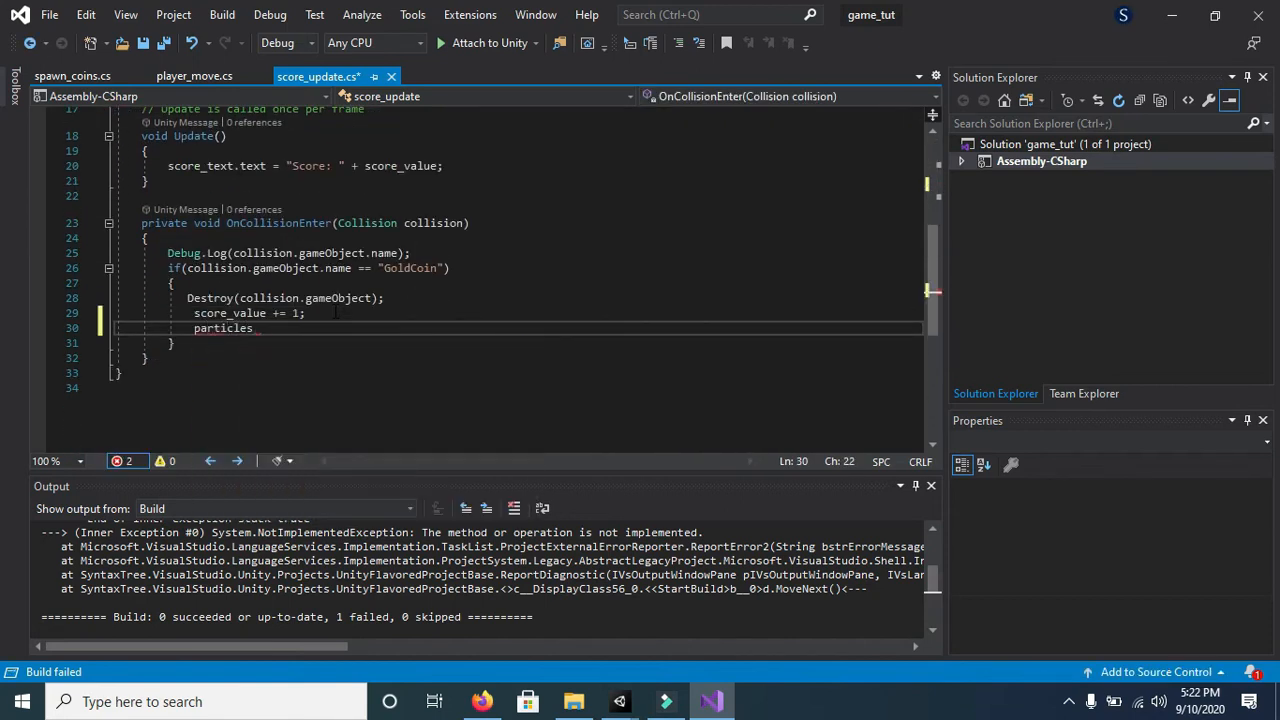
{"action": "key", "text": "ctrl+s"}
{"action": "scroll", "coordinate": [336, 311], "scroll_direction": "up", "scroll_amount": 4}
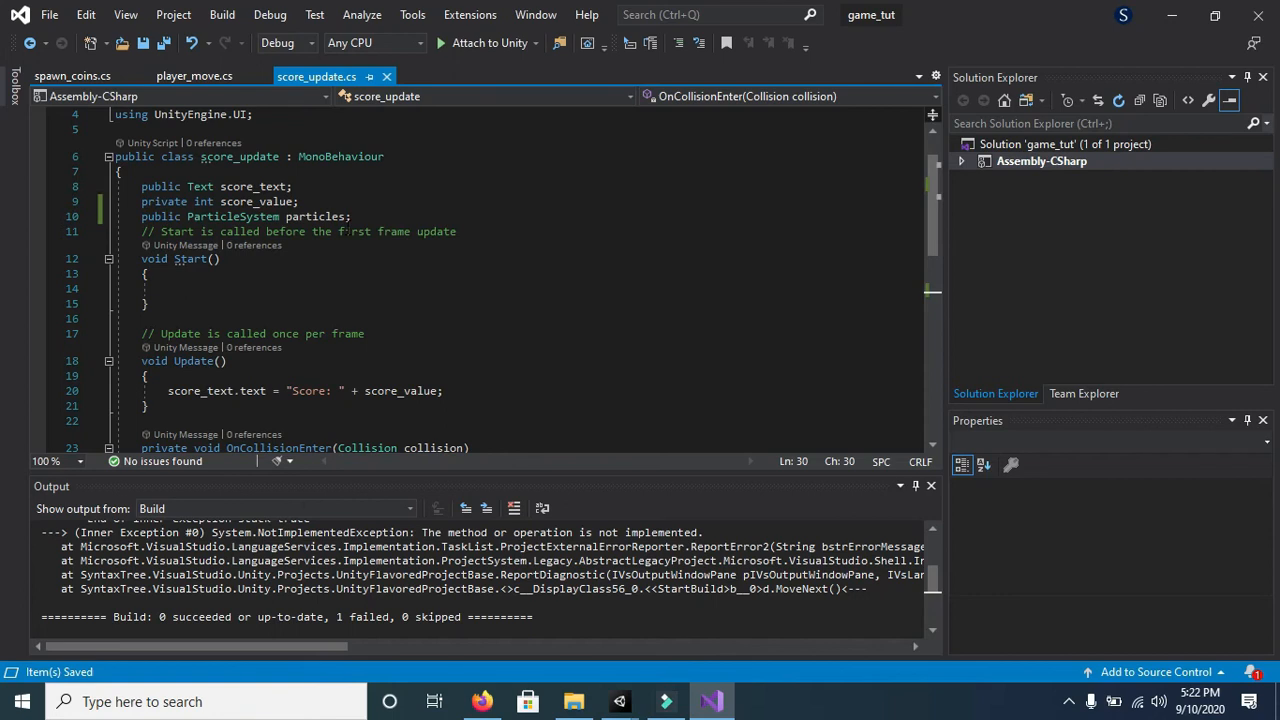
{"action": "scroll", "coordinate": [258, 281], "scroll_direction": "down", "scroll_amount": 4}
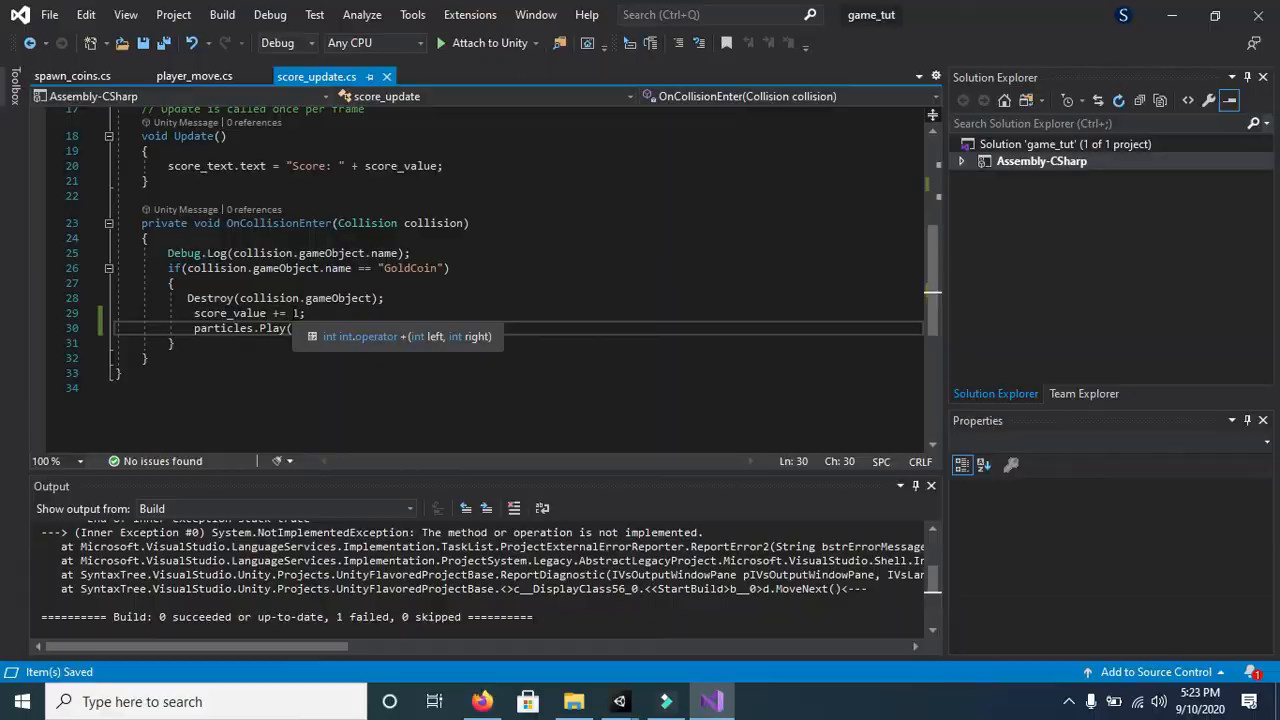
Switch to Unity, assign the VfxStarsFourPoints child object to Particles in MaleFree1's Score_update component, and save the scene
{"action": "key", "text": "alt+Tab"}
{"action": "left_click", "coordinate": [738, 229]}
{"action": "left_click", "coordinate": [744, 205]}
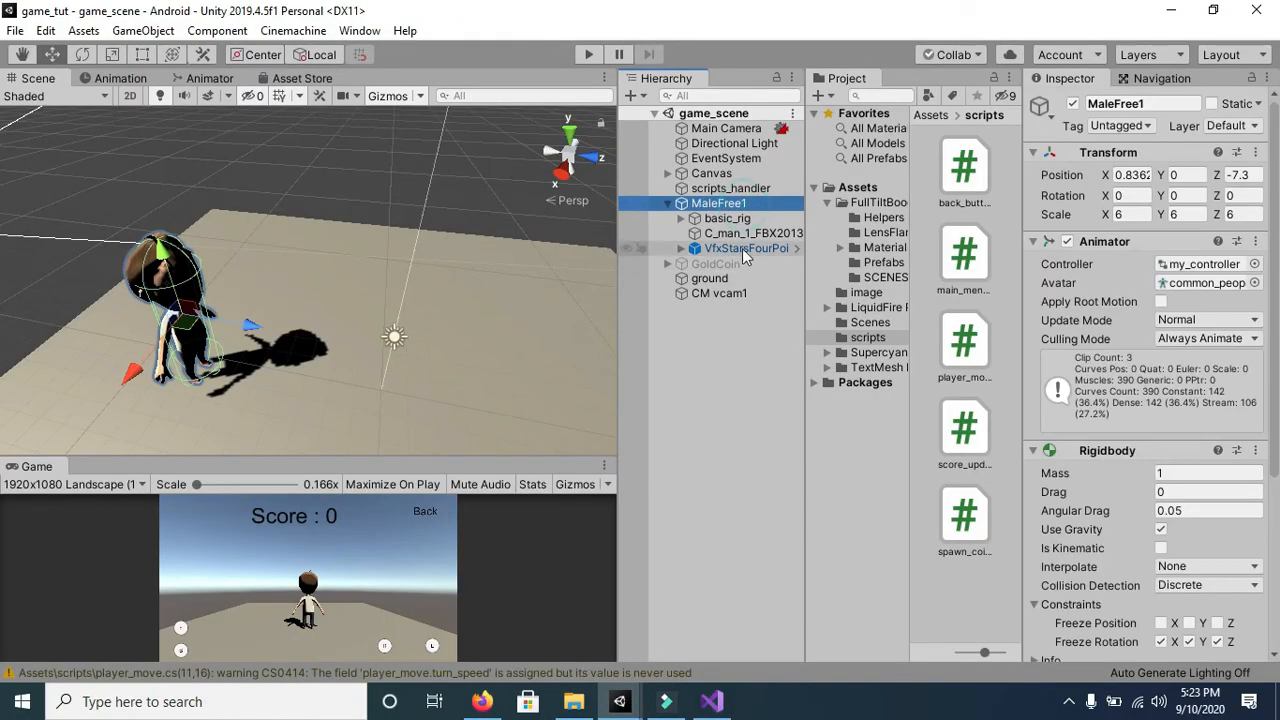
{"action": "scroll", "coordinate": [1140, 448], "scroll_direction": "down", "scroll_amount": 5}
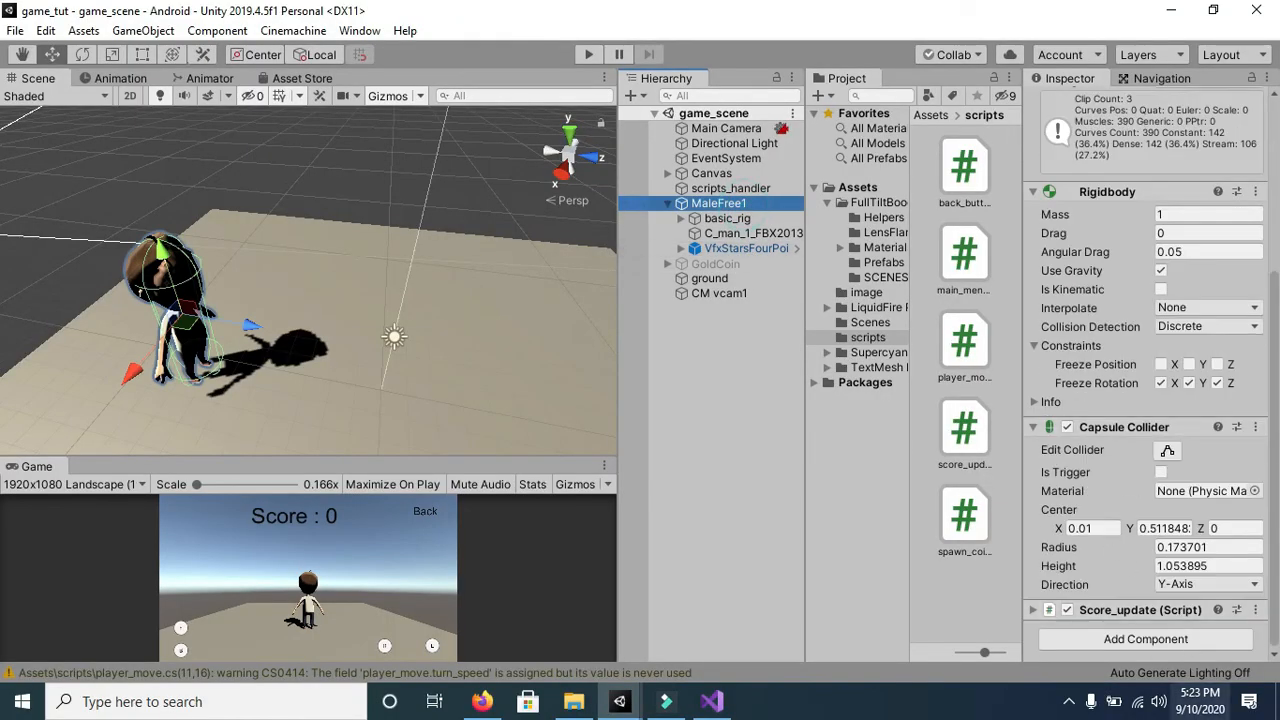
{"action": "left_click", "coordinate": [1033, 609]}
{"action": "scroll", "coordinate": [1167, 578], "scroll_direction": "down", "scroll_amount": 2}
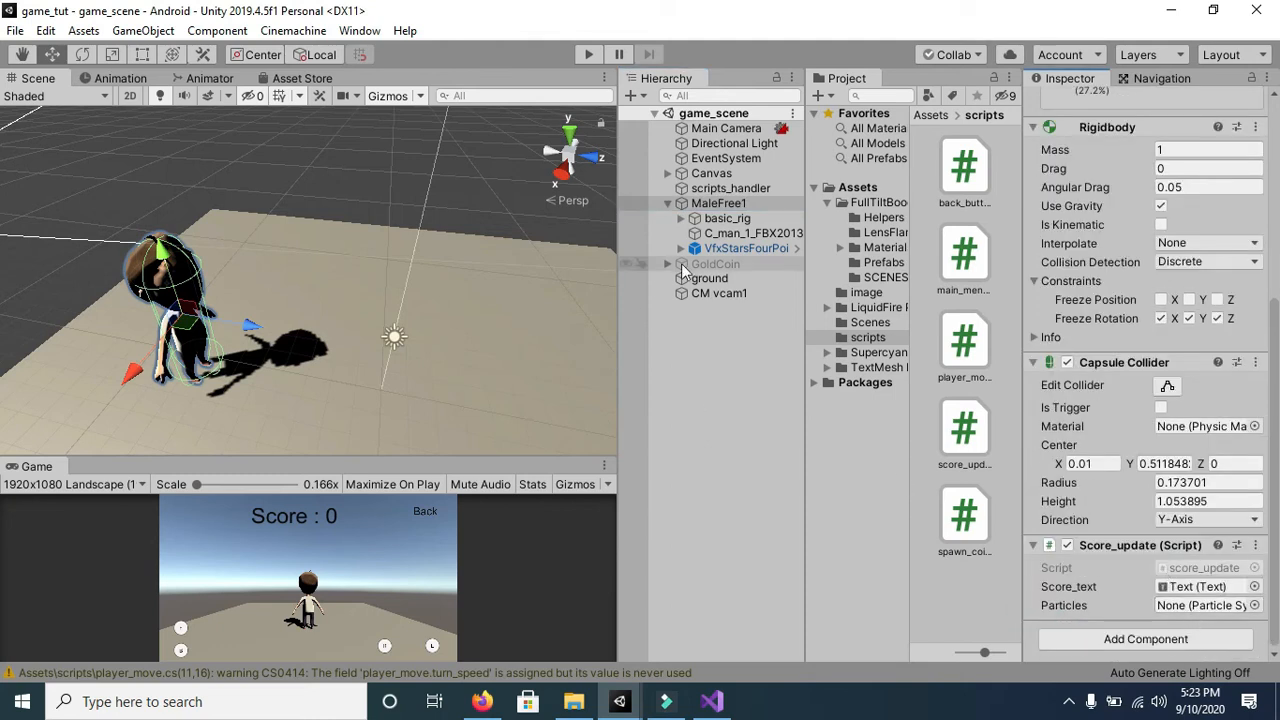
{"action": "left_click_drag", "start_coordinate": [730, 250], "coordinate": [1185, 605]}
{"action": "key", "text": "ctrl+s"}
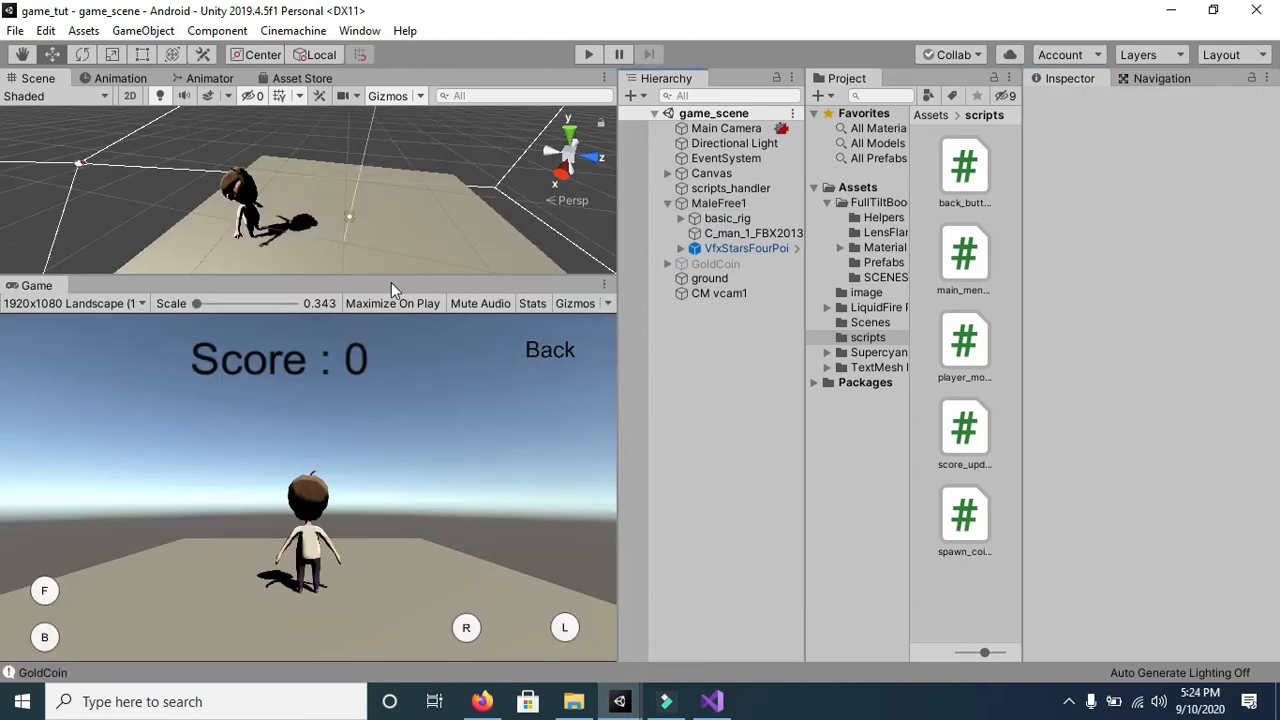
Playtest the game from its start menu, moving the character forward to collect coins, and leave the game scene
{"action": "left_click_drag", "start_coordinate": [393, 278], "coordinate": [406, 334]}
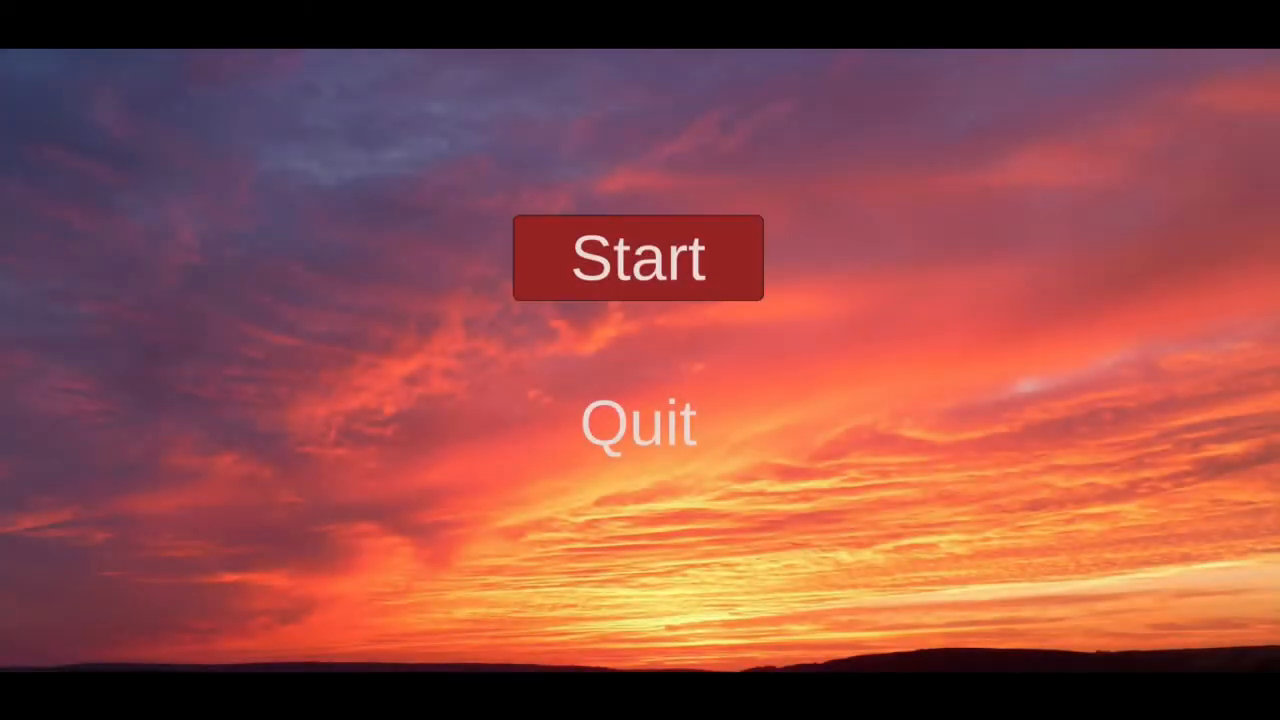
{"action": "left_click", "coordinate": [640, 258]}
{"action": "left_click", "coordinate": [167, 546]}
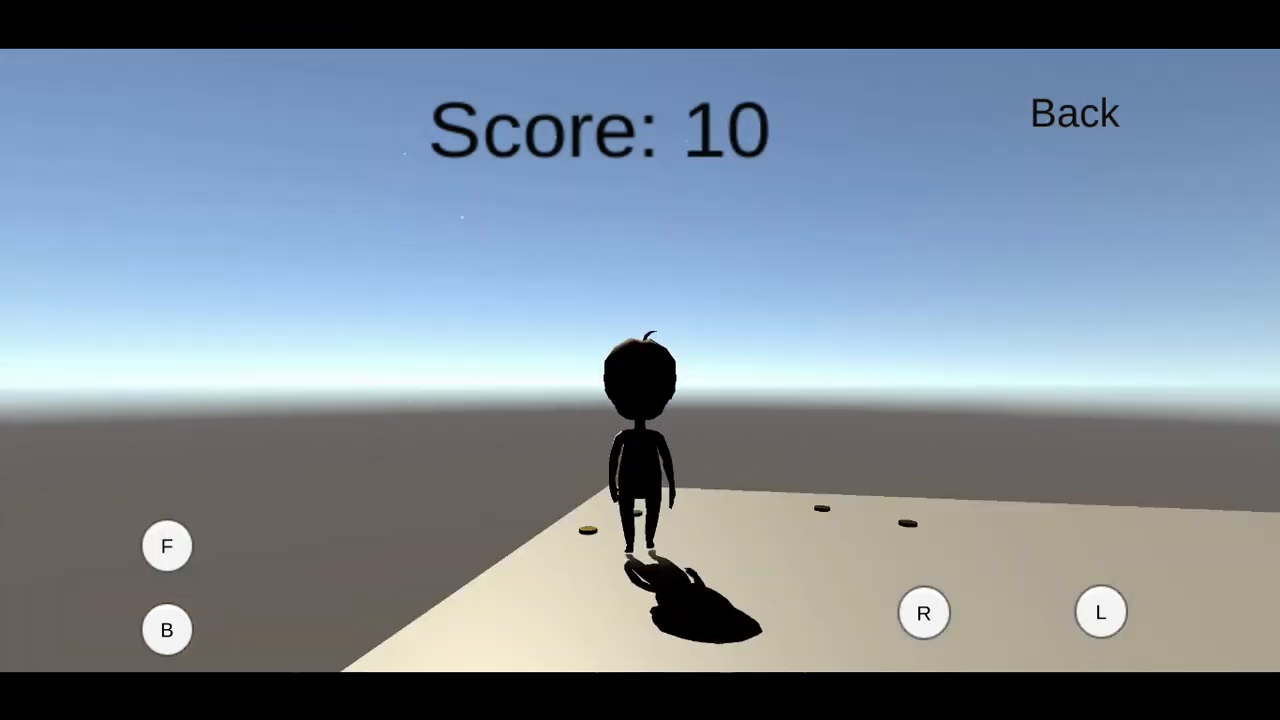
{"action": "left_click", "coordinate": [1075, 113]}
Set the stars effect's maximum Start Lifetime to 0.1 and maximum Start Size to 0.3, and save the scene
{"action": "left_click", "coordinate": [752, 249]}
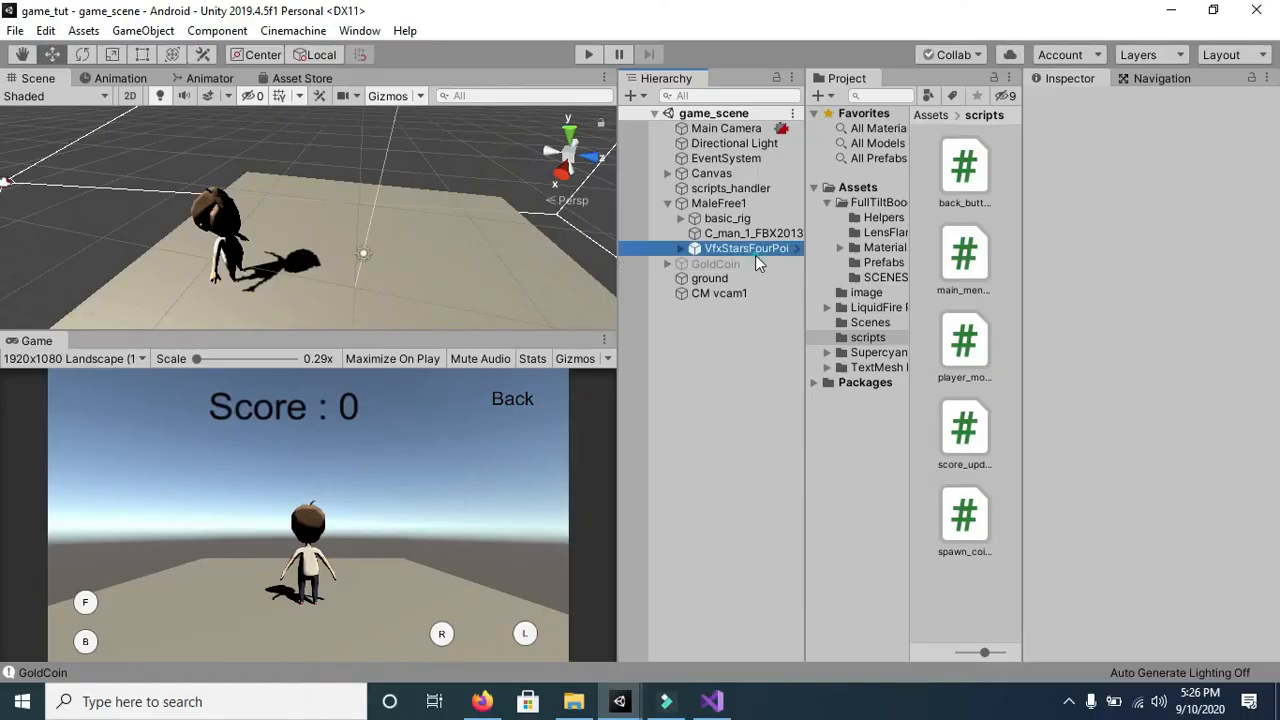
{"action": "left_click", "coordinate": [1220, 386]}
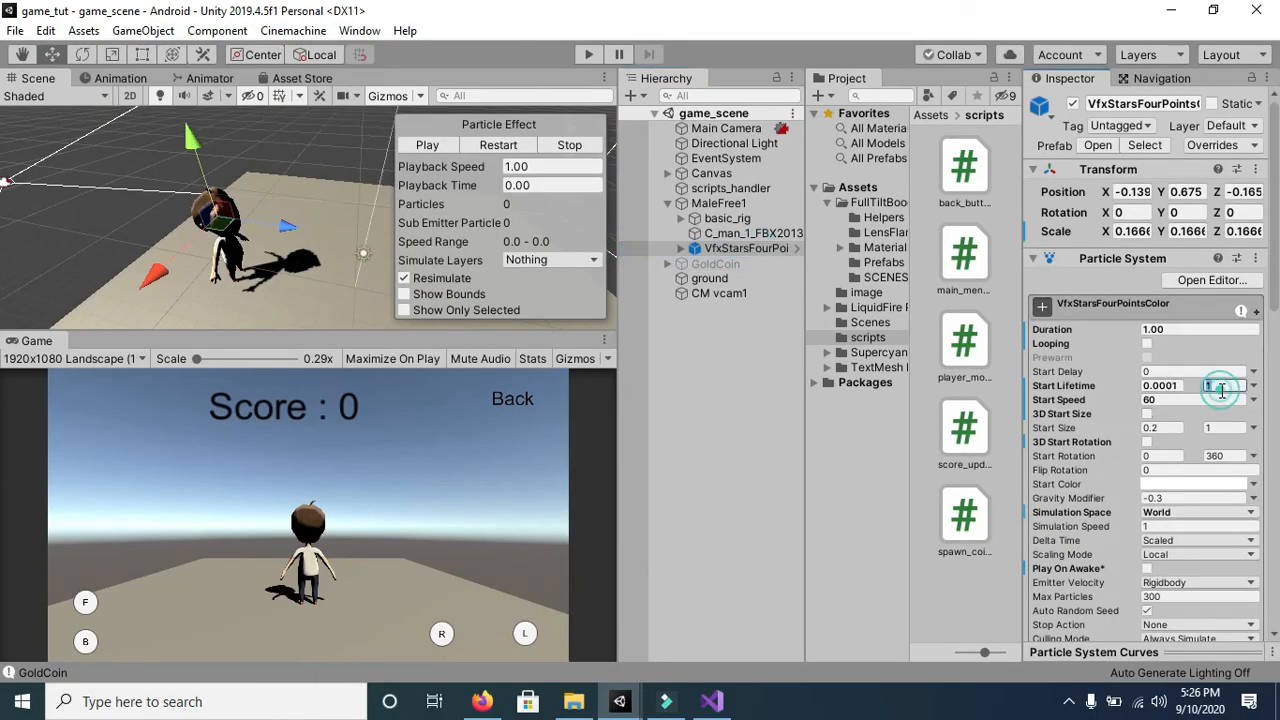
{"action": "type", "text": "0.1"}
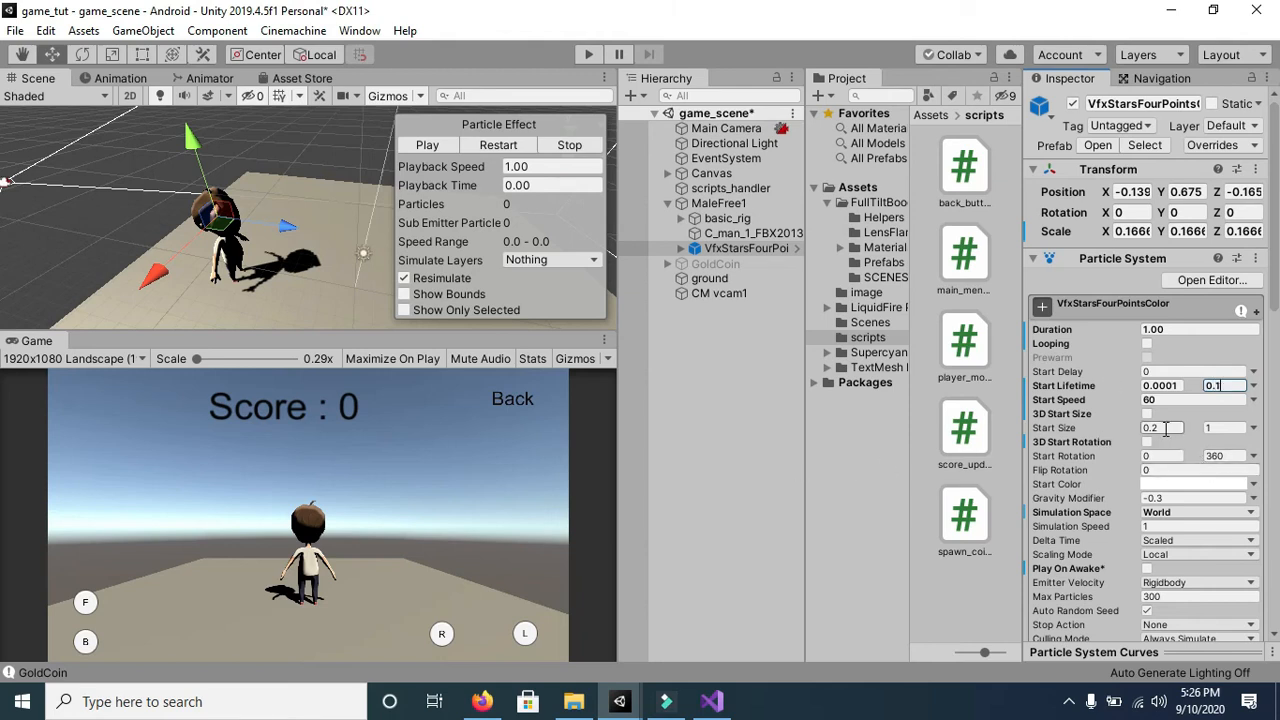
{"action": "left_click", "coordinate": [1223, 428]}
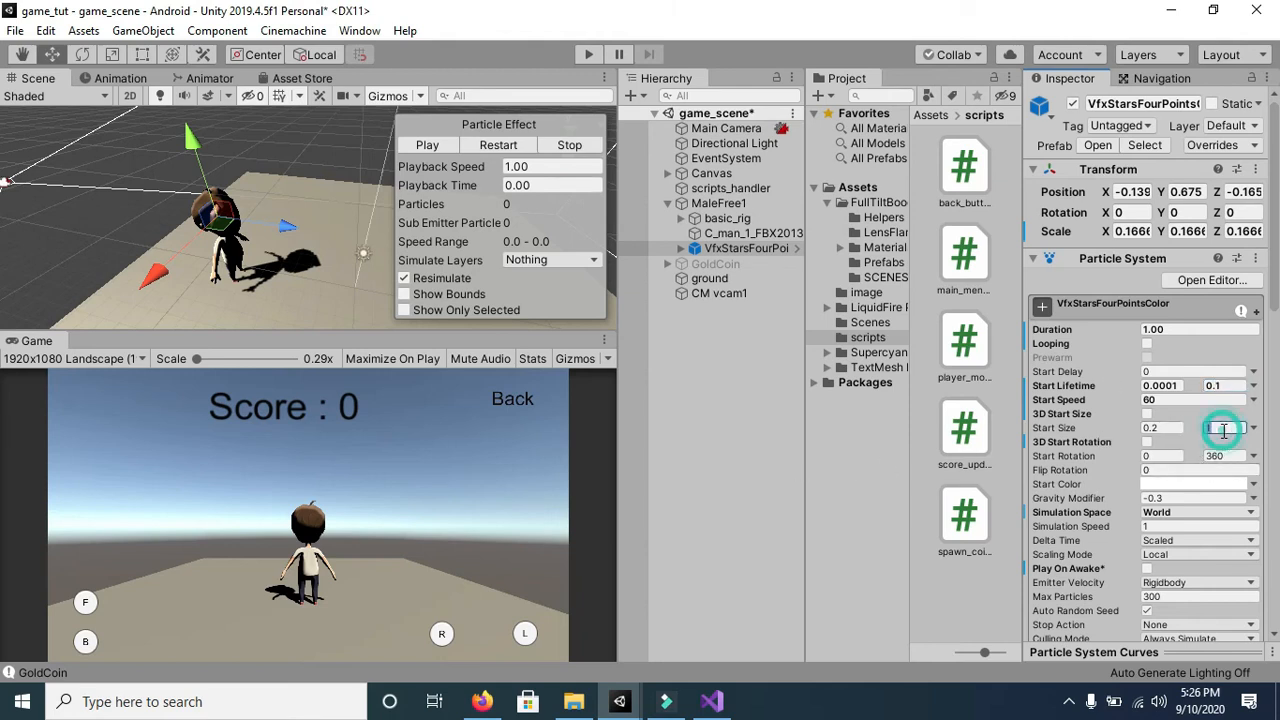
{"action": "type", "text": "0.3"}
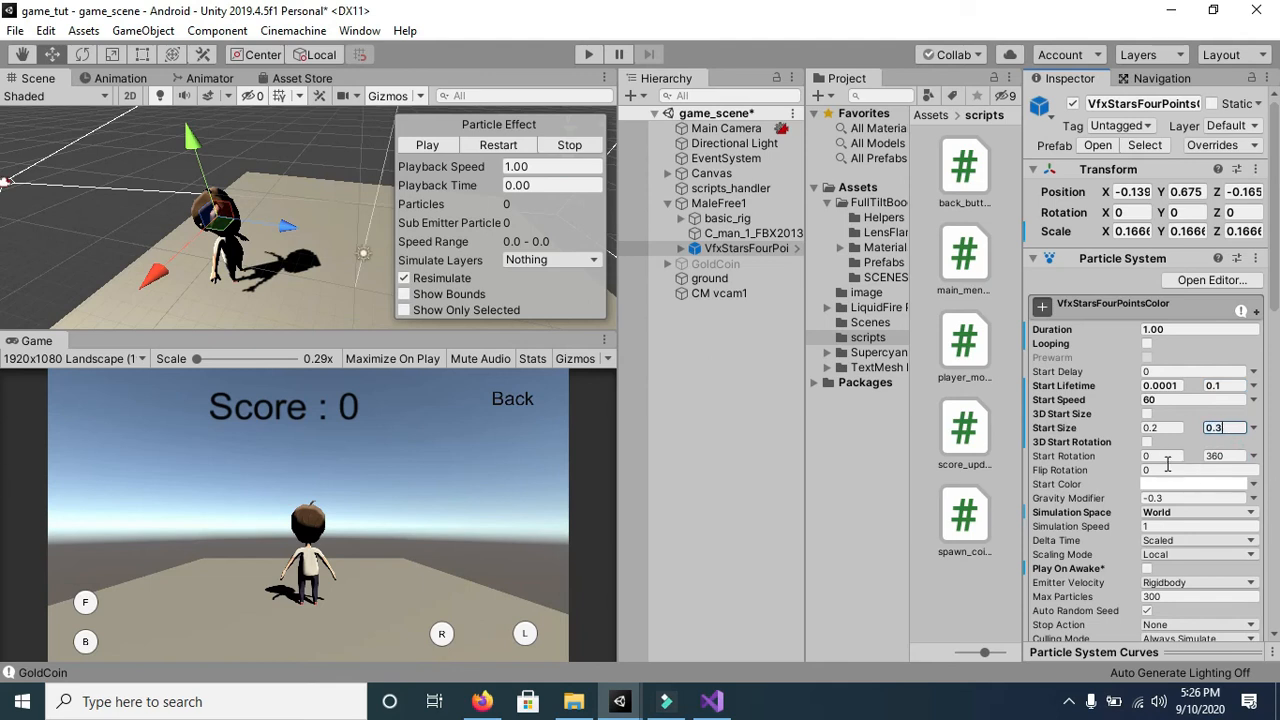
{"action": "scroll", "coordinate": [1168, 541], "scroll_direction": "down", "scroll_amount": 3}
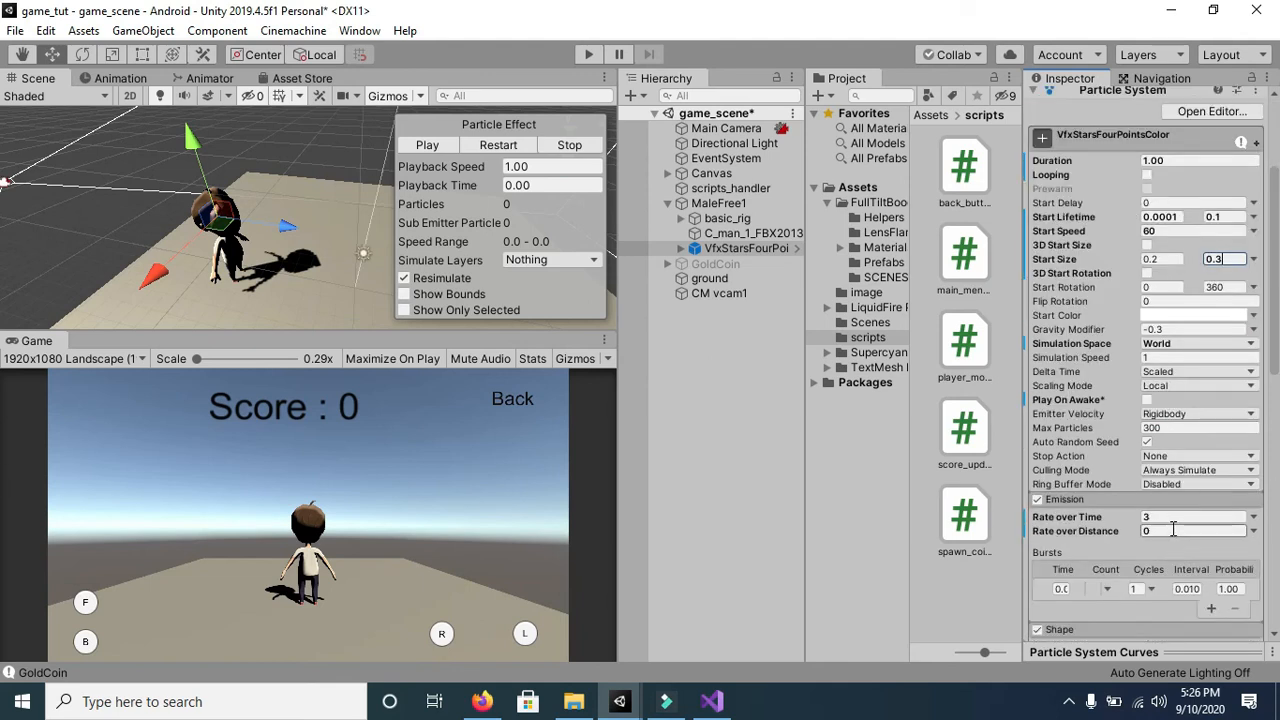
{"action": "key", "text": "ctrl+s"}
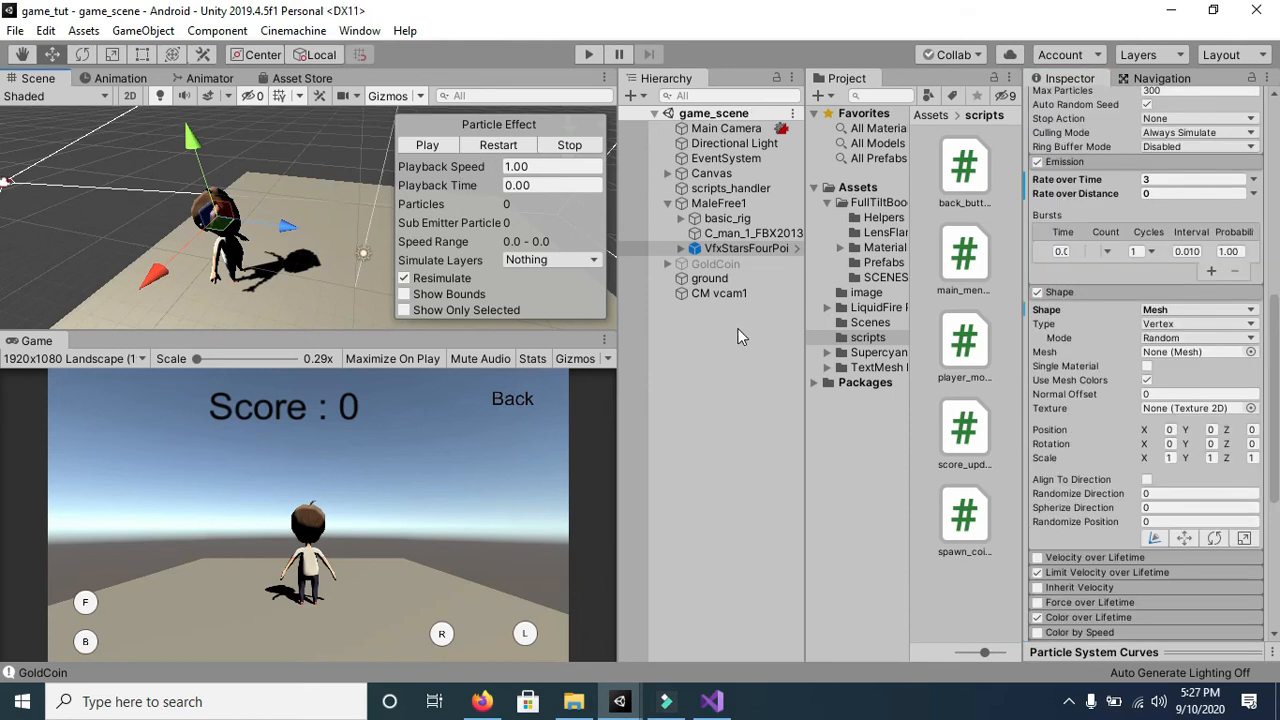
{"action": "scroll", "coordinate": [1095, 340], "scroll_direction": "up", "scroll_amount": 10}
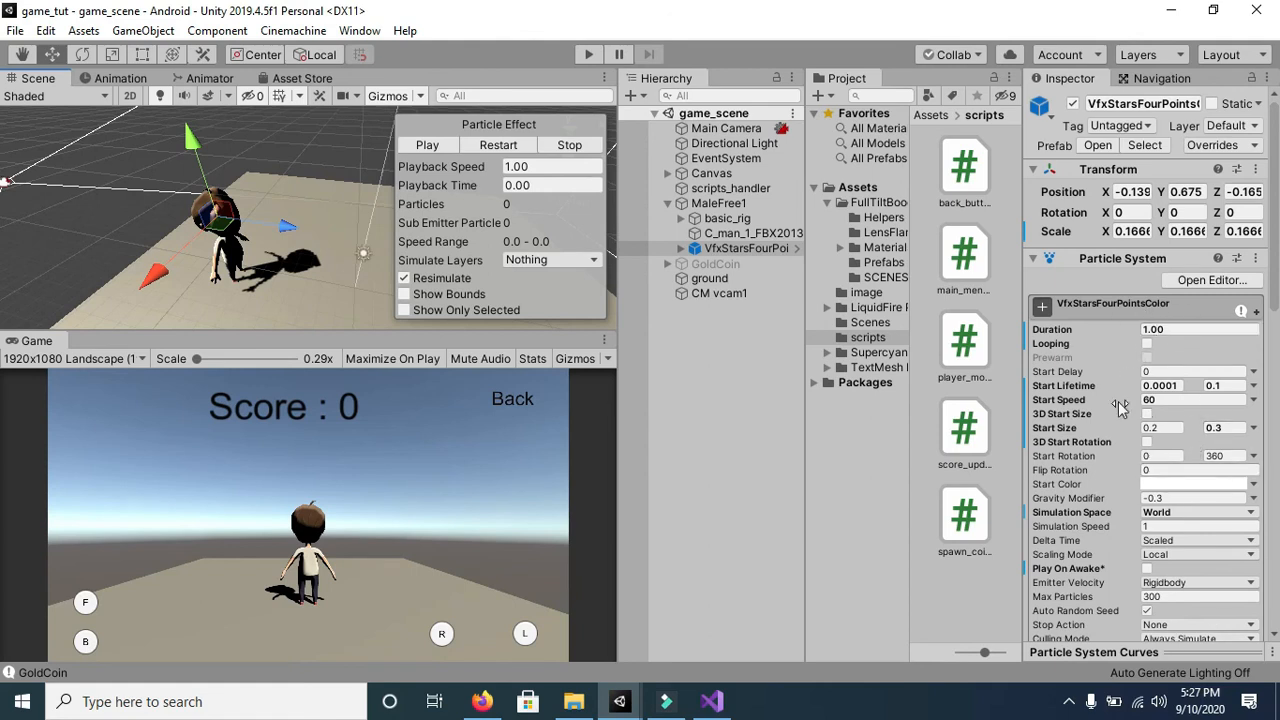
{"action": "mouse_move", "coordinate": [1068, 420]}
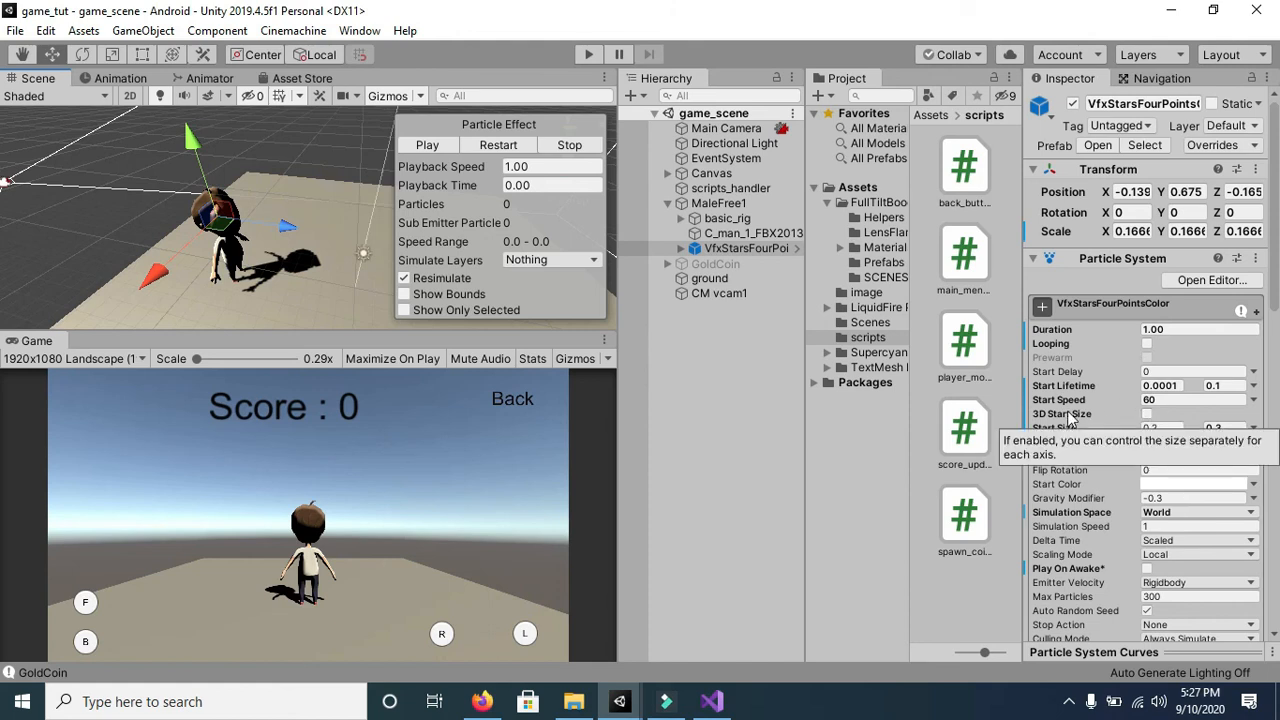
{"action": "scroll", "coordinate": [1125, 492], "scroll_direction": "down", "scroll_amount": 3}
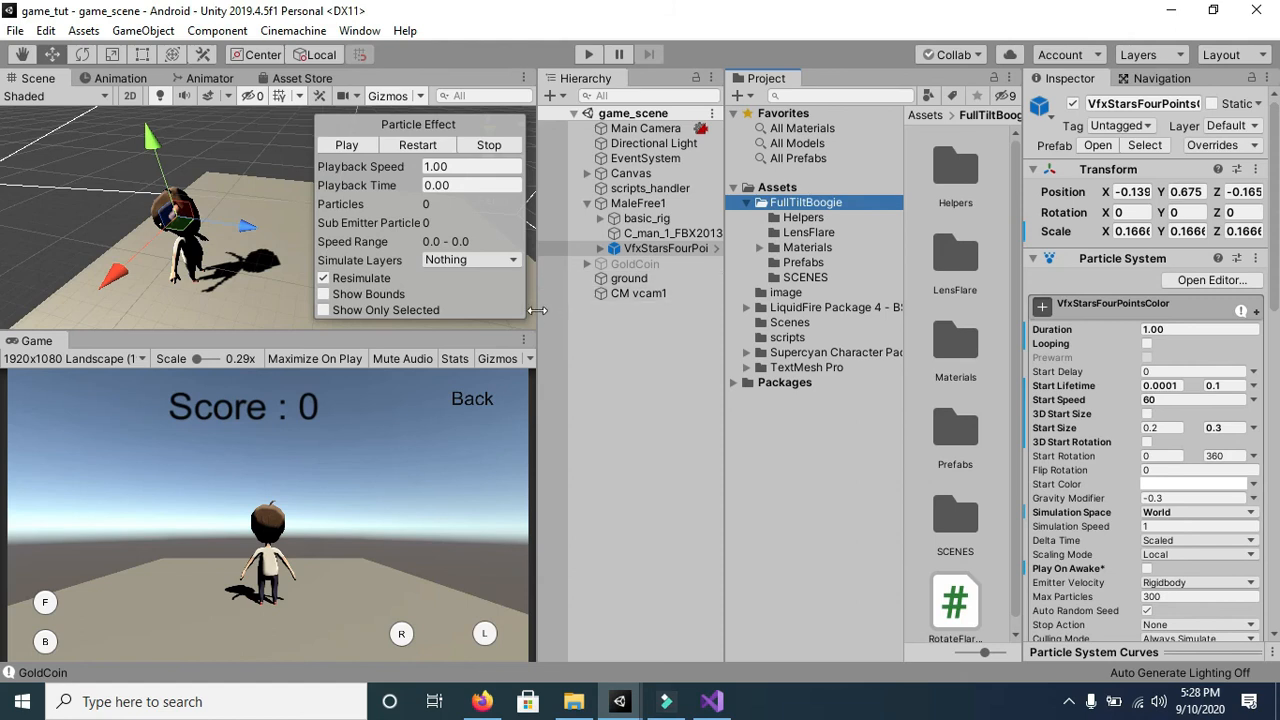
Widen the Scene and Game views and make the Scene view taller than the Game view
{"action": "left_click_drag", "start_coordinate": [537, 311], "coordinate": [618, 311]}
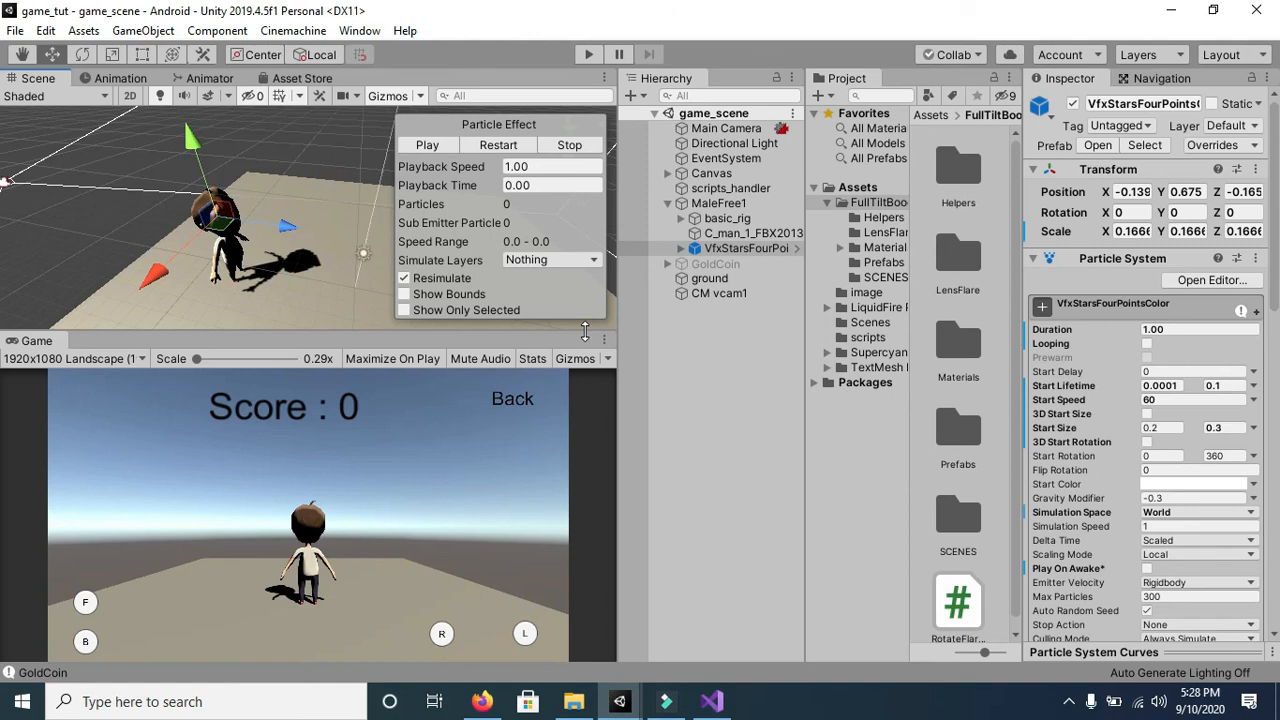
{"action": "left_click_drag", "start_coordinate": [585, 333], "coordinate": [590, 477]}
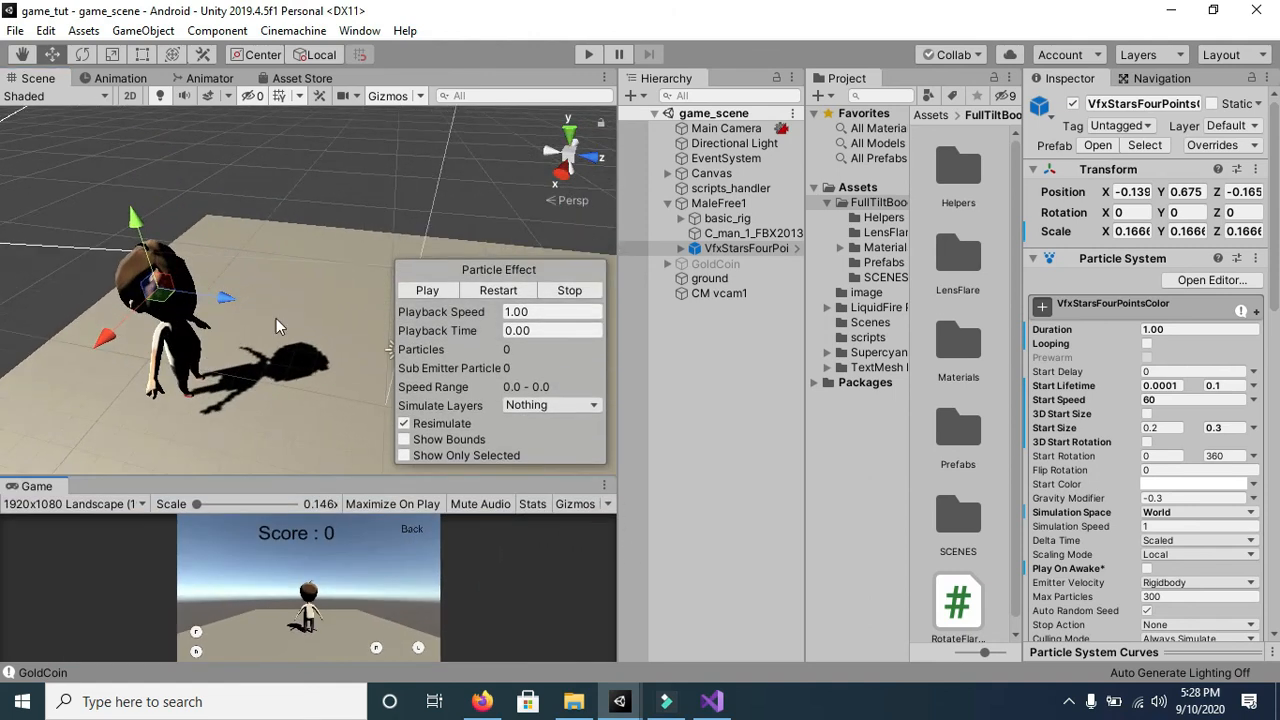
{"action": "scroll", "coordinate": [276, 318], "scroll_direction": "down", "scroll_amount": 1}
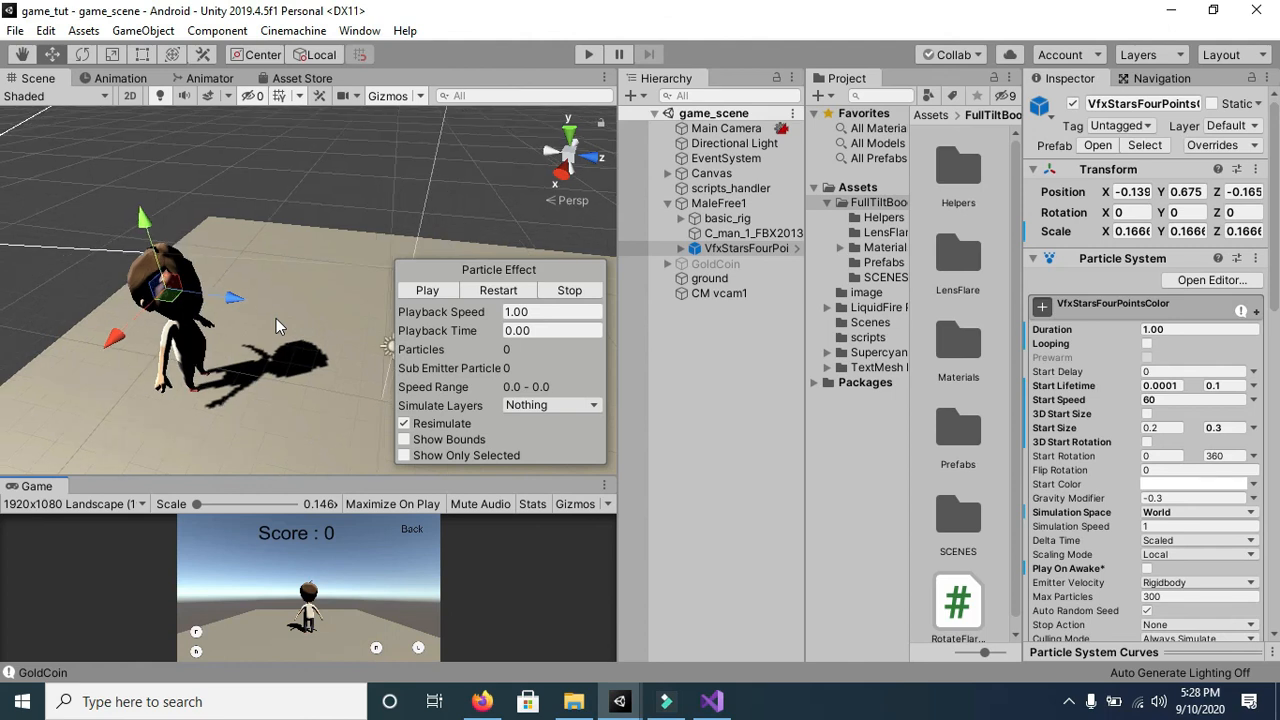